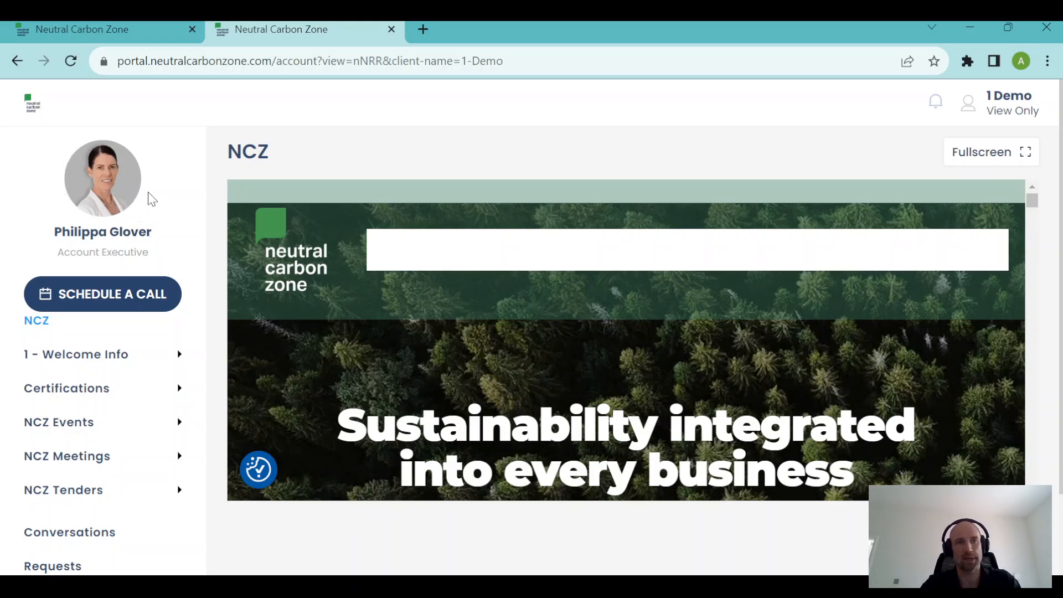
Step: Start scheduling a 30-minute call with the account executive for Thursday, October 26 at 12:30
{"action": "left_click", "coordinate": [109, 296]}
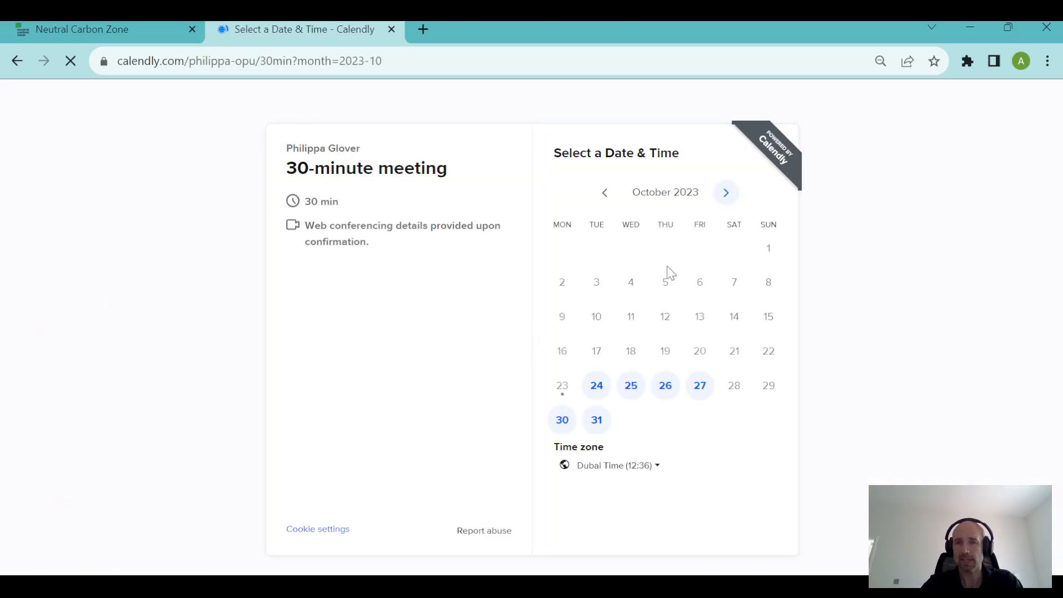
{"action": "left_click", "coordinate": [664, 394]}
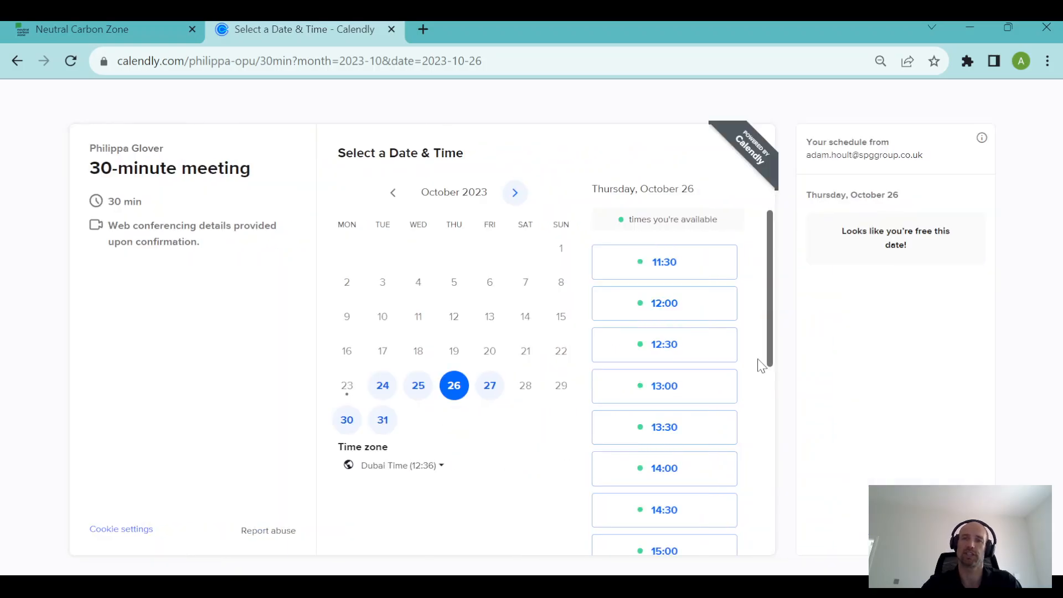
{"action": "left_click", "coordinate": [688, 347]}
{"action": "left_click", "coordinate": [688, 347]}
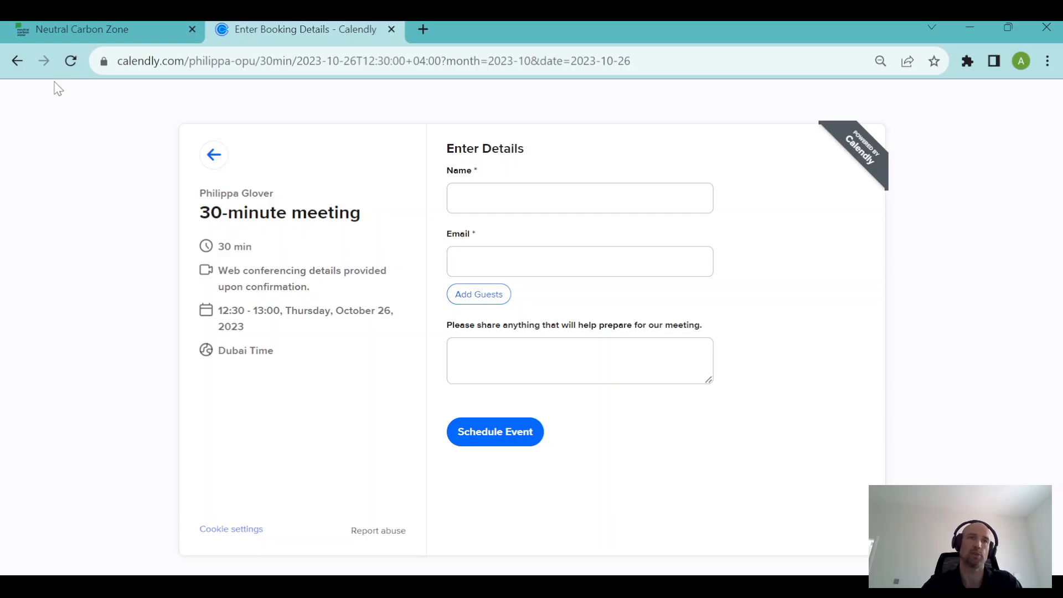
Step: Leave the meeting booking without scheduling it and return to the portal's NCZ page
{"action": "left_click", "coordinate": [19, 62]}
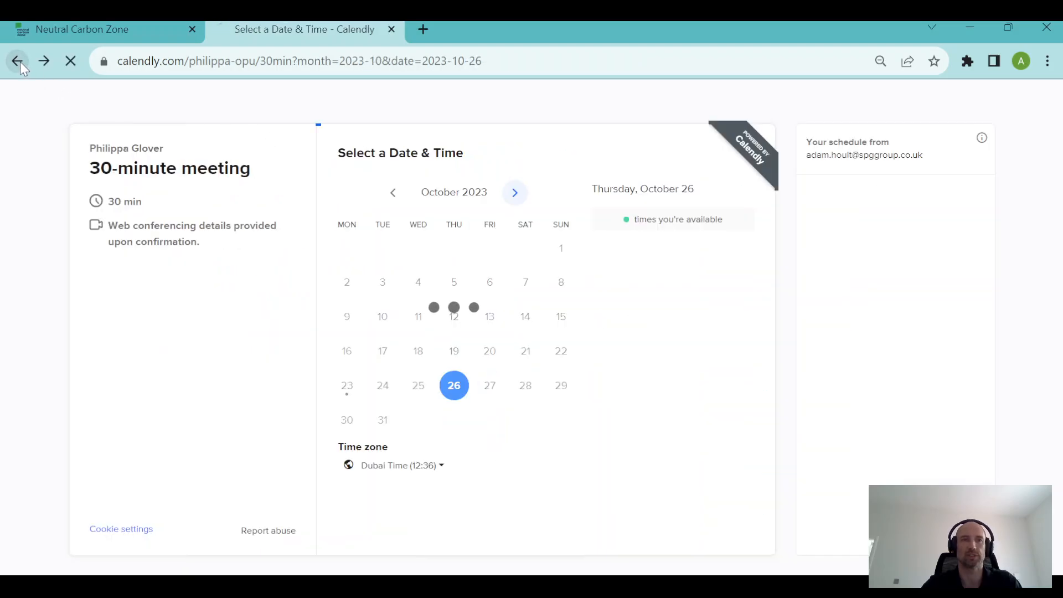
{"action": "left_click", "coordinate": [20, 62]}
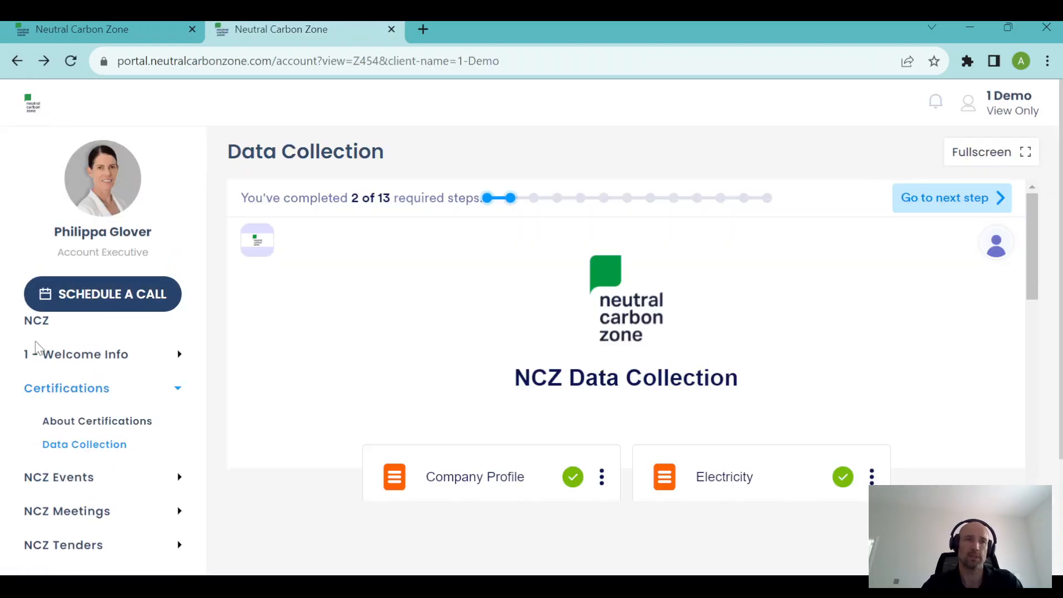
{"action": "left_click", "coordinate": [41, 324]}
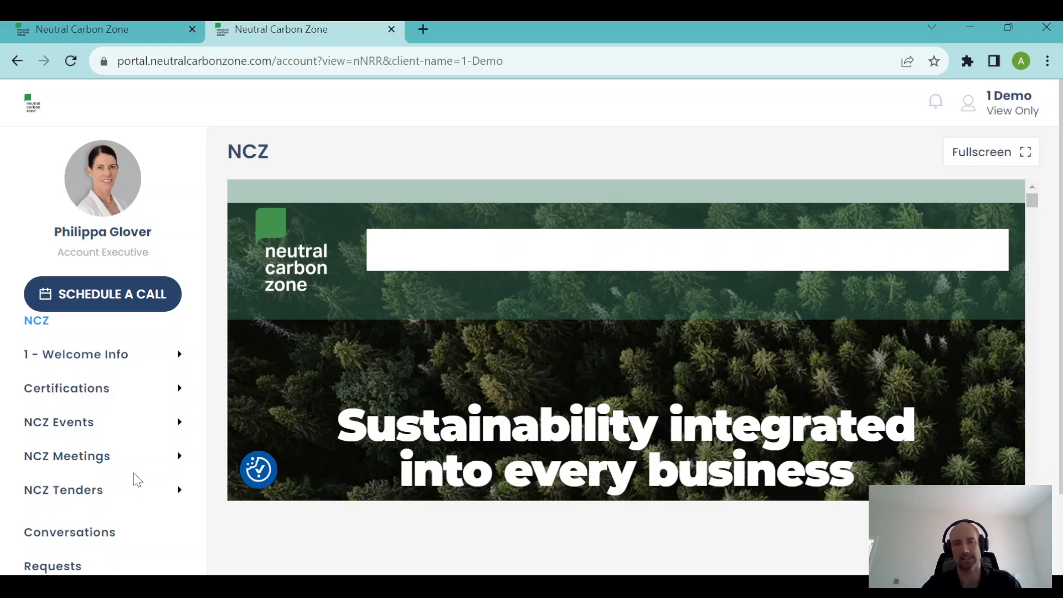
Step: Open the Data Collection page under Certifications and show it in full screen
{"action": "scroll", "coordinate": [130, 471], "scroll_direction": "down", "scroll_amount": 2}
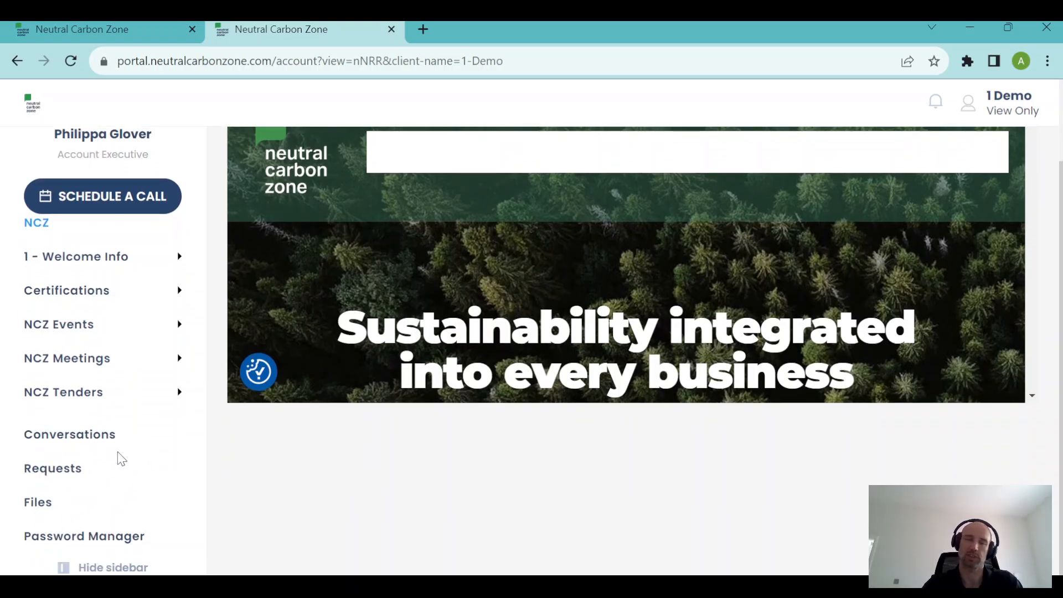
{"action": "scroll", "coordinate": [117, 460], "scroll_direction": "up", "scroll_amount": 1}
{"action": "scroll", "coordinate": [119, 462], "scroll_direction": "up", "scroll_amount": 2}
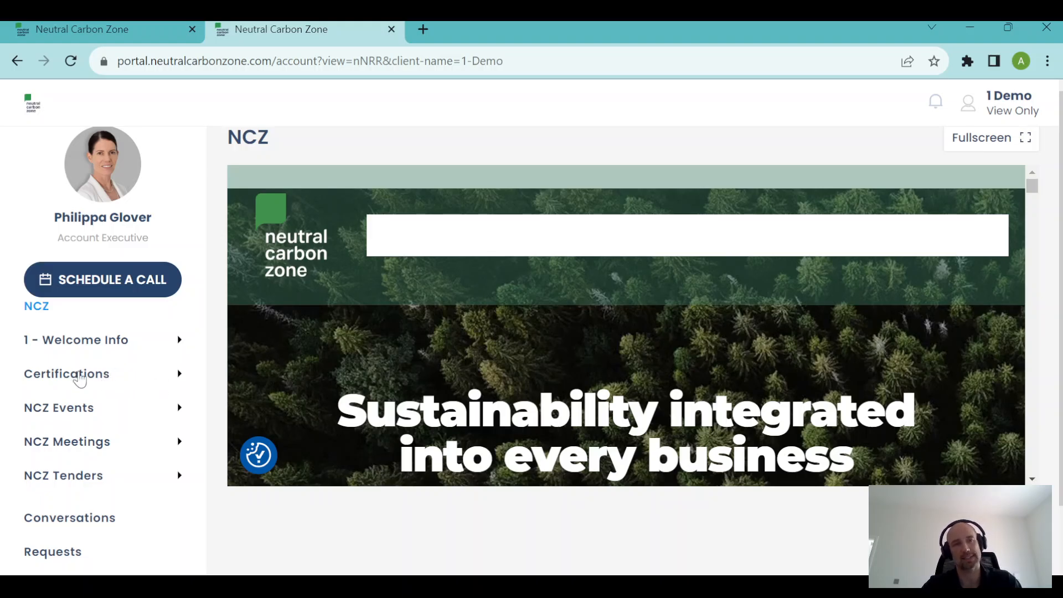
{"action": "left_click", "coordinate": [149, 381]}
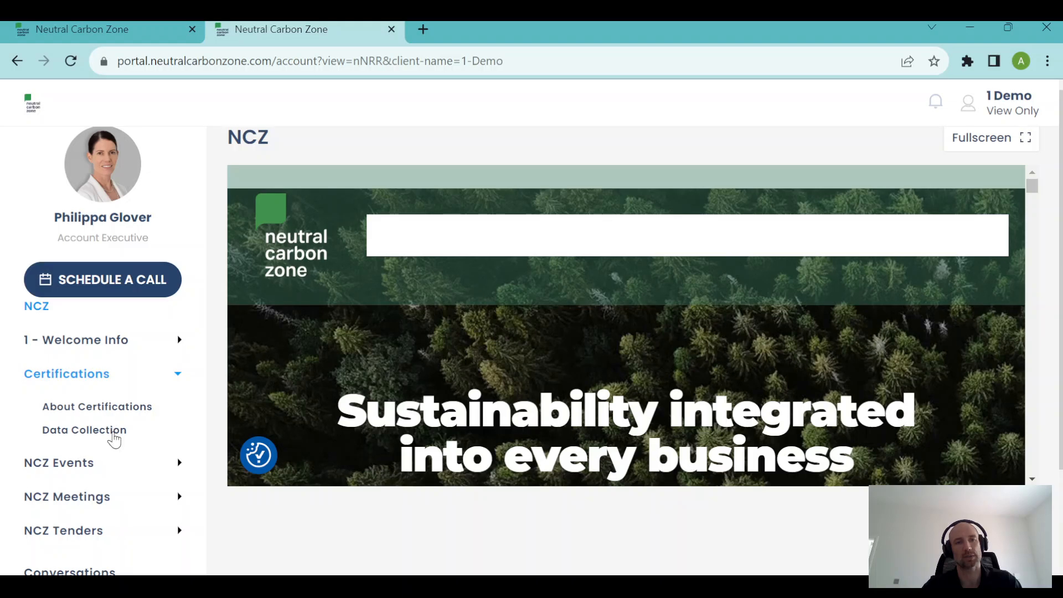
{"action": "left_click", "coordinate": [116, 437]}
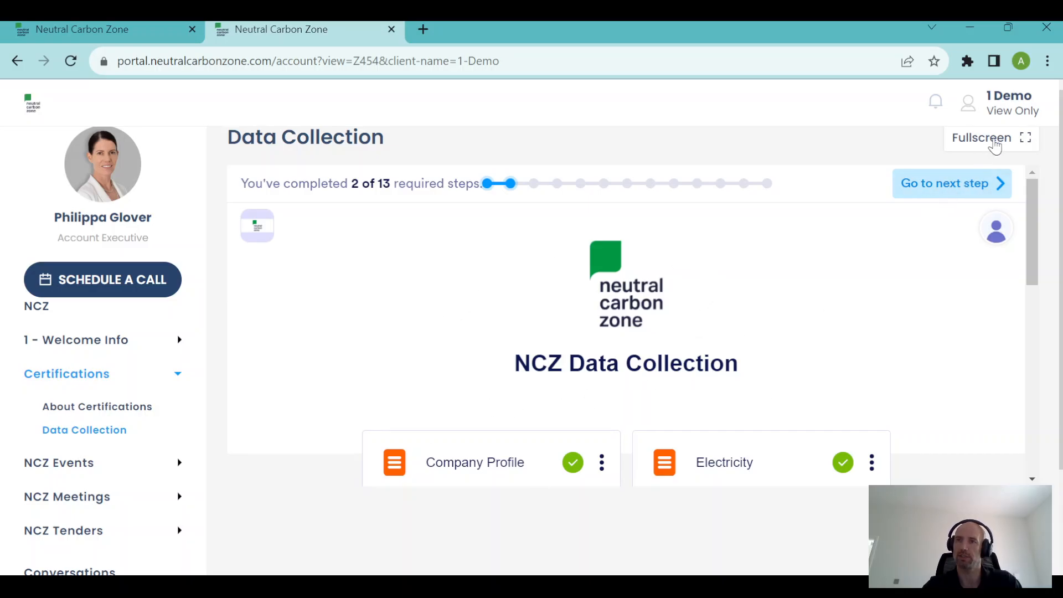
{"action": "left_click", "coordinate": [995, 146]}
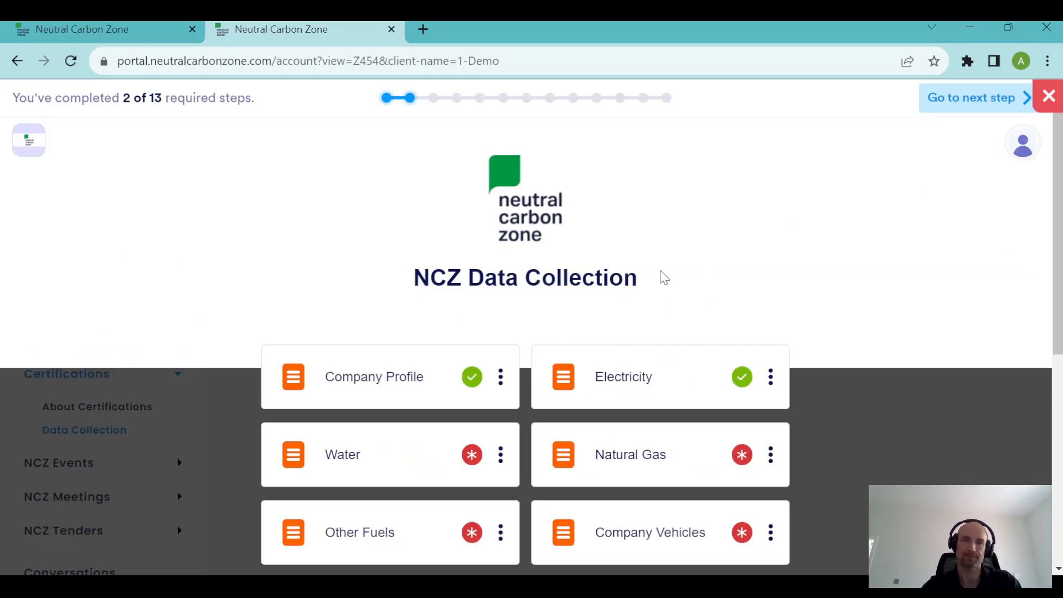
Step: Review the list of NCZ Data Collection forms and which of them are completed or still required
{"action": "scroll", "coordinate": [737, 302], "scroll_direction": "down", "scroll_amount": 2}
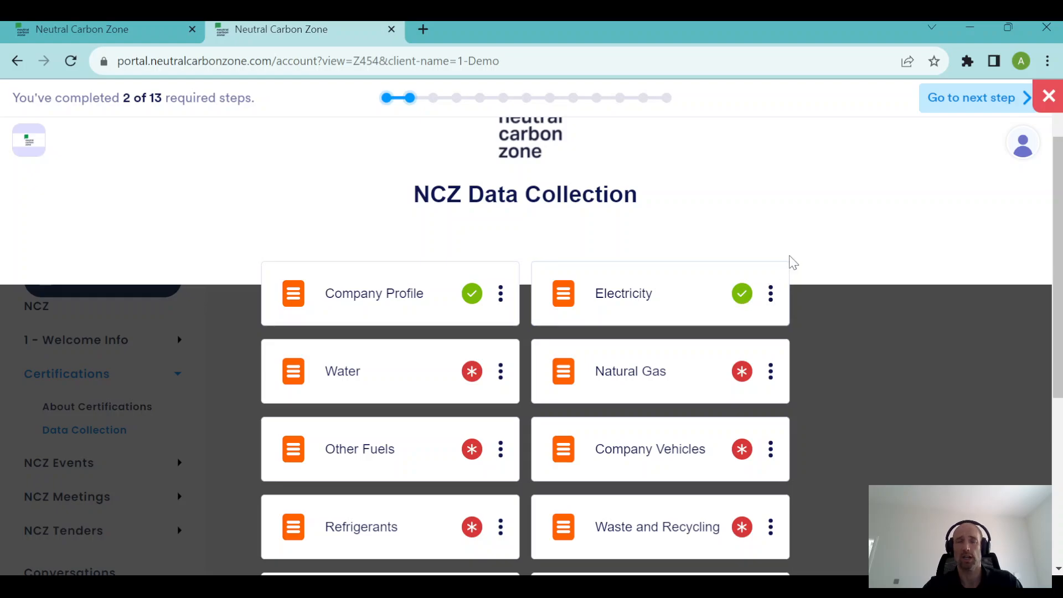
{"action": "scroll", "coordinate": [746, 359], "scroll_direction": "down", "scroll_amount": 5}
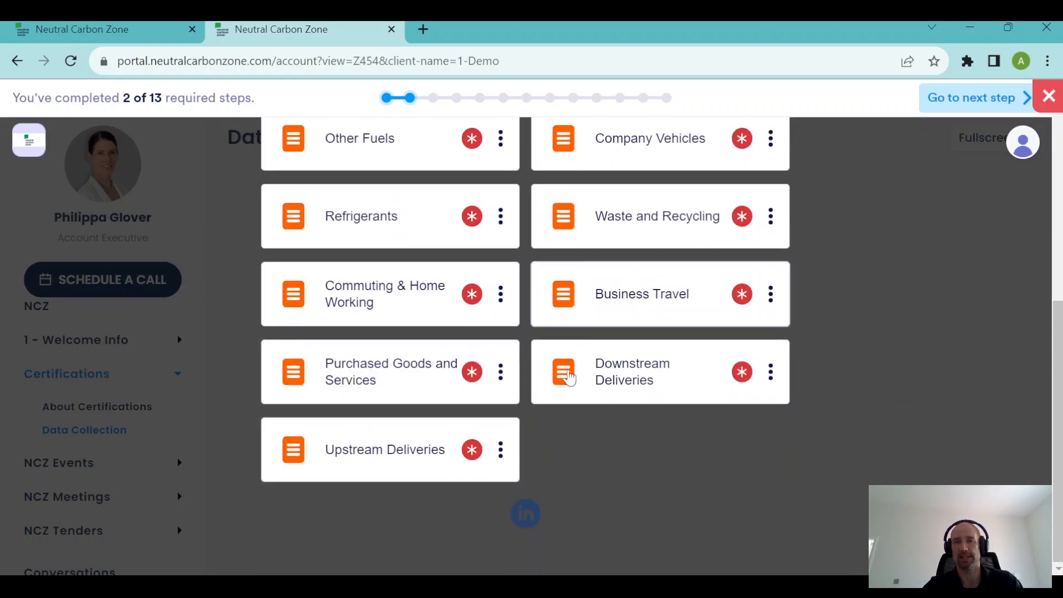
{"action": "scroll", "coordinate": [568, 353], "scroll_direction": "up", "scroll_amount": 6}
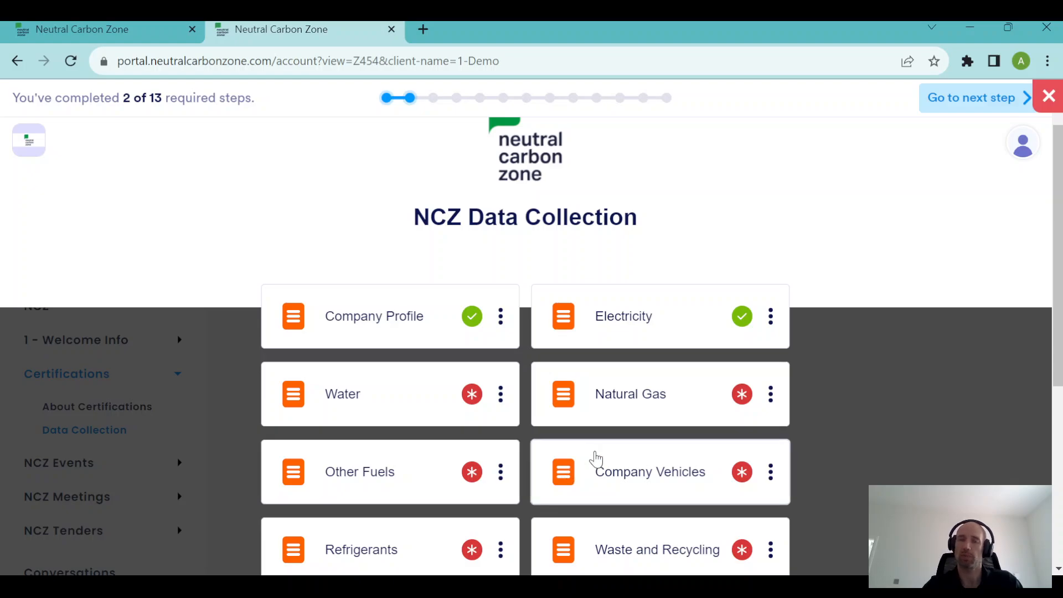
{"action": "scroll", "coordinate": [595, 461], "scroll_direction": "down", "scroll_amount": 3}
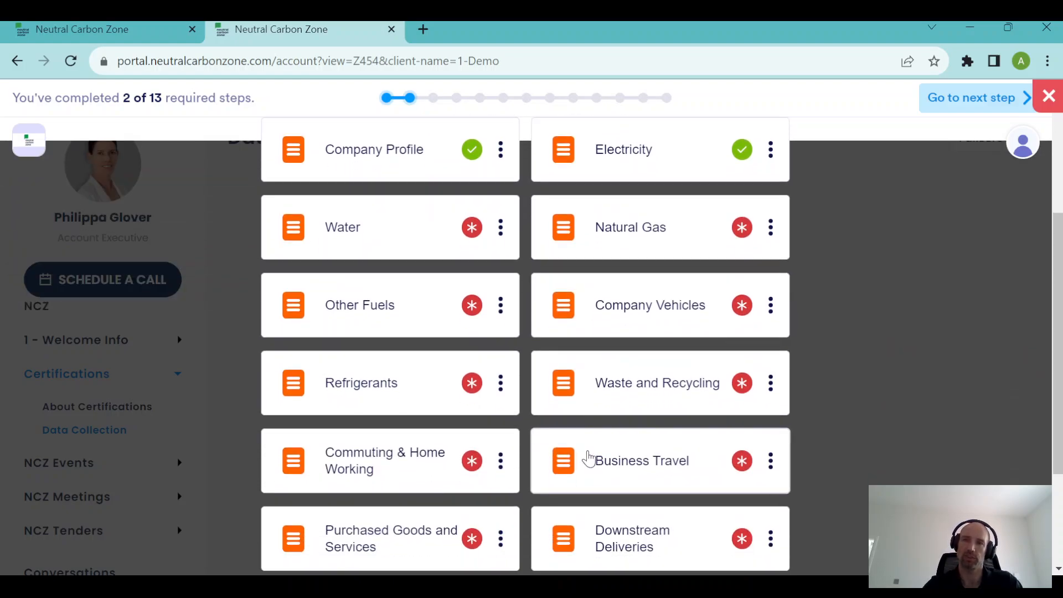
{"action": "scroll", "coordinate": [587, 457], "scroll_direction": "up", "scroll_amount": 4}
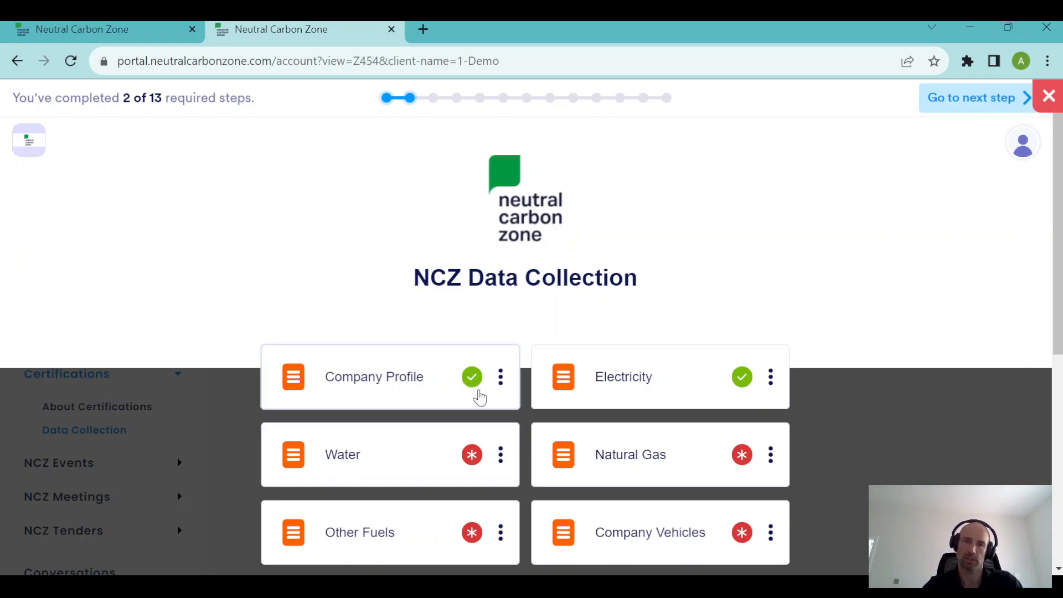
{"action": "scroll", "coordinate": [510, 463], "scroll_direction": "down", "scroll_amount": 4}
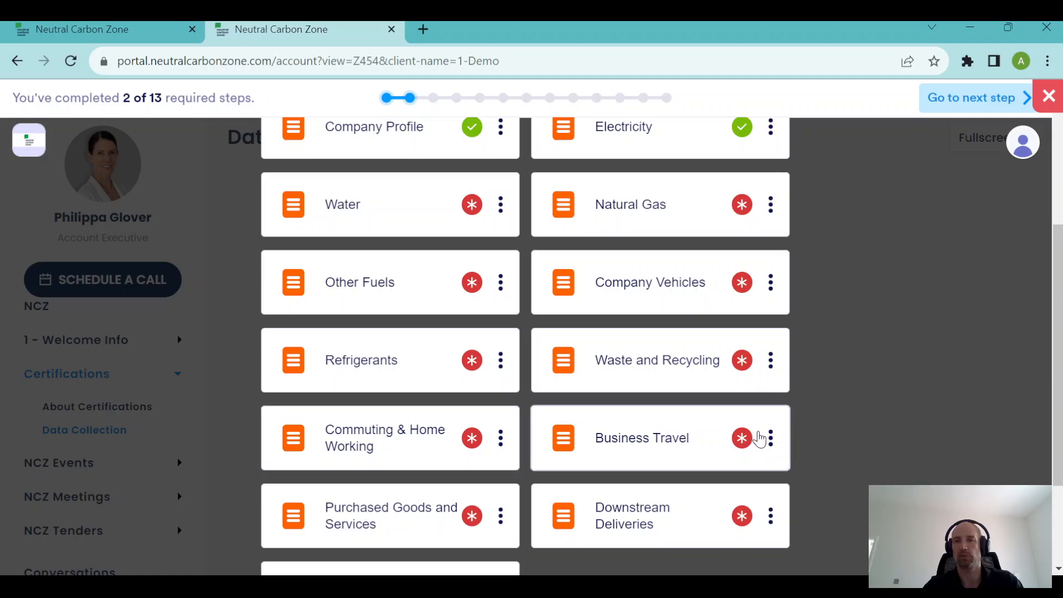
{"action": "scroll", "coordinate": [653, 431], "scroll_direction": "up", "scroll_amount": 3}
{"action": "scroll", "coordinate": [651, 431], "scroll_direction": "up", "scroll_amount": 1}
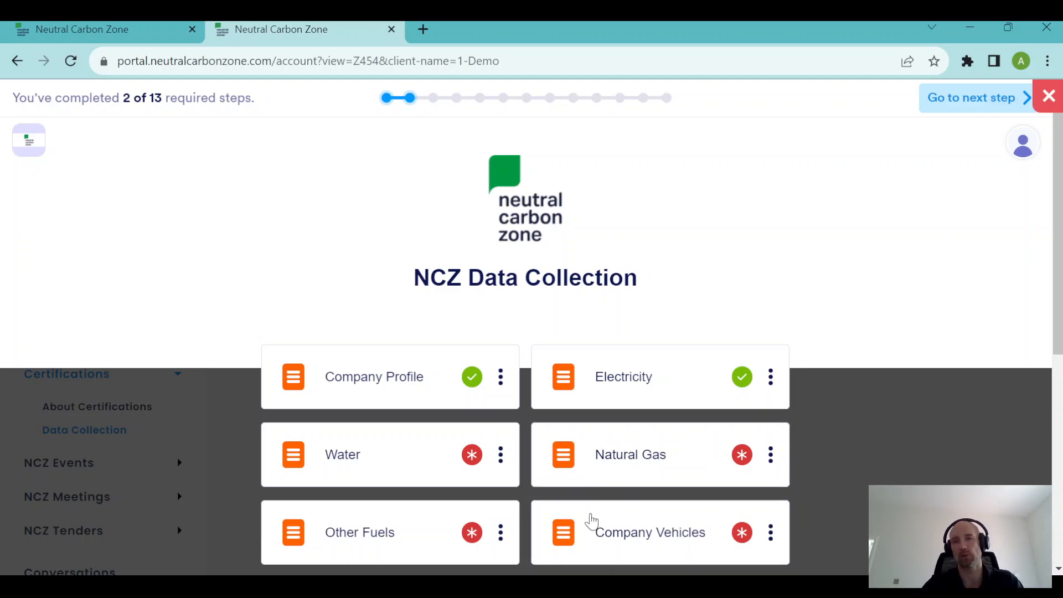
Step: Open the Electricity form and enter the customer reference
{"action": "left_click", "coordinate": [633, 381]}
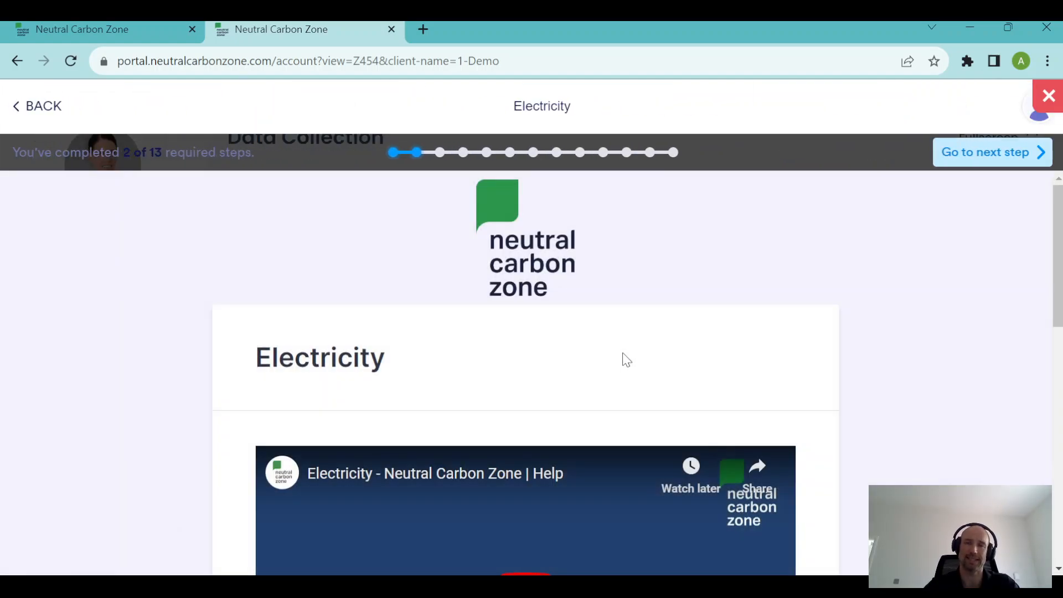
{"action": "scroll", "coordinate": [812, 311], "scroll_direction": "down", "scroll_amount": 5}
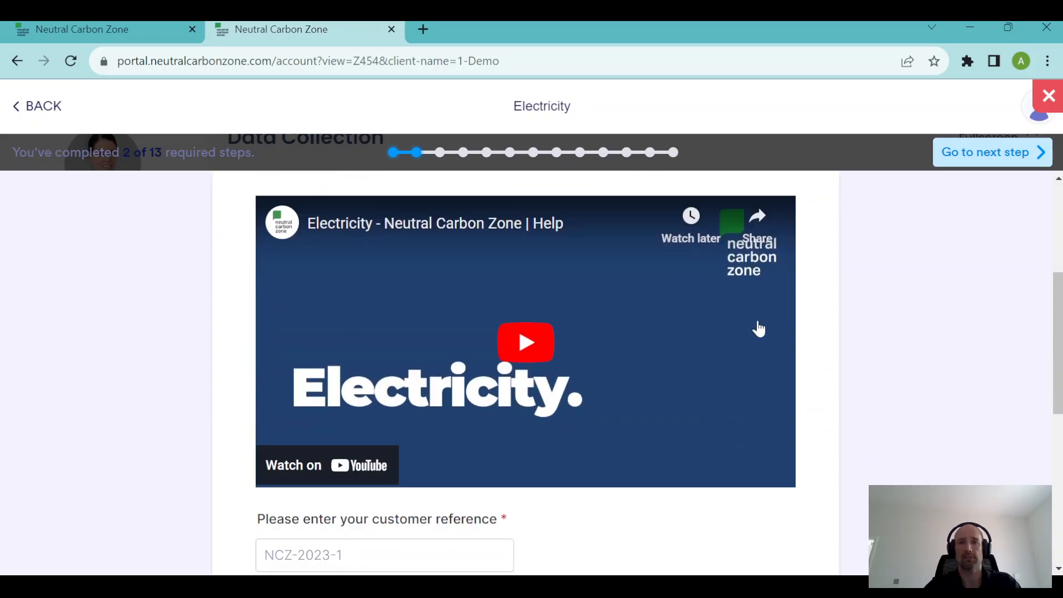
{"action": "scroll", "coordinate": [152, 371], "scroll_direction": "down", "scroll_amount": 5}
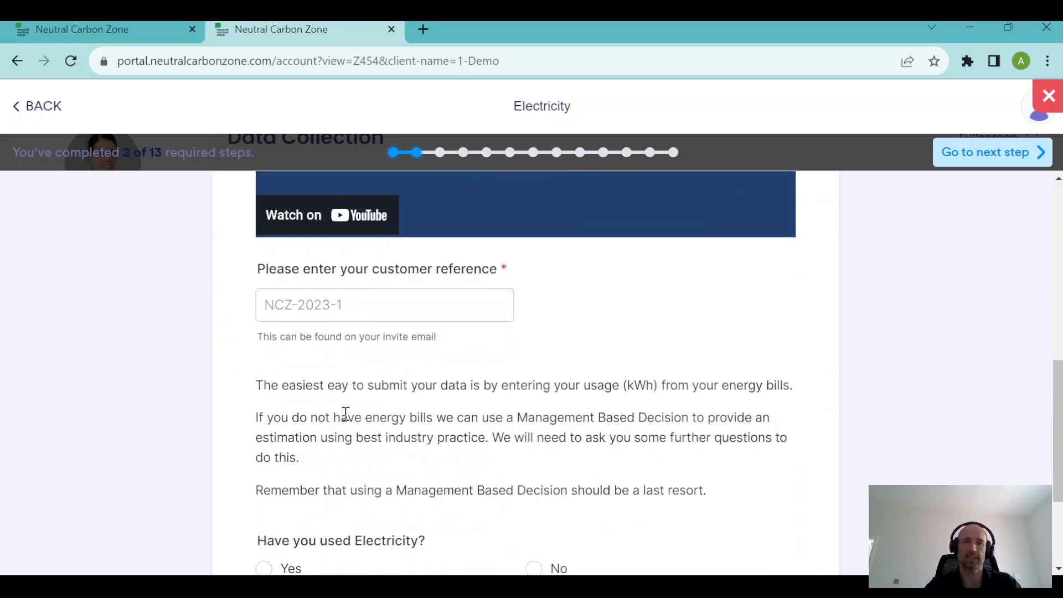
{"action": "left_click", "coordinate": [283, 305]}
{"action": "left_click", "coordinate": [282, 305]}
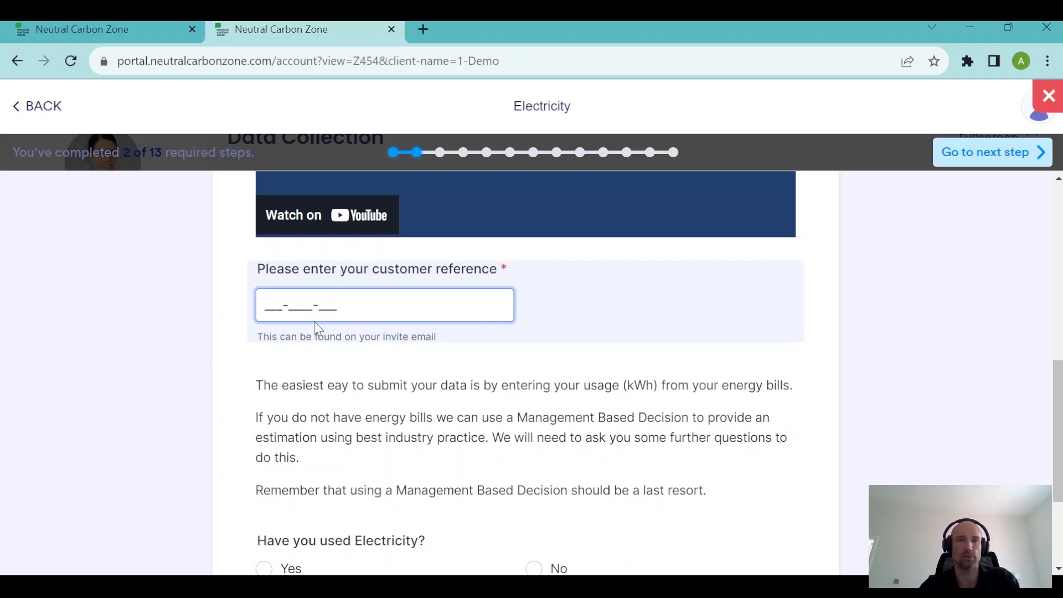
{"action": "left_click", "coordinate": [275, 305]}
{"action": "type", "text": "asd-"}
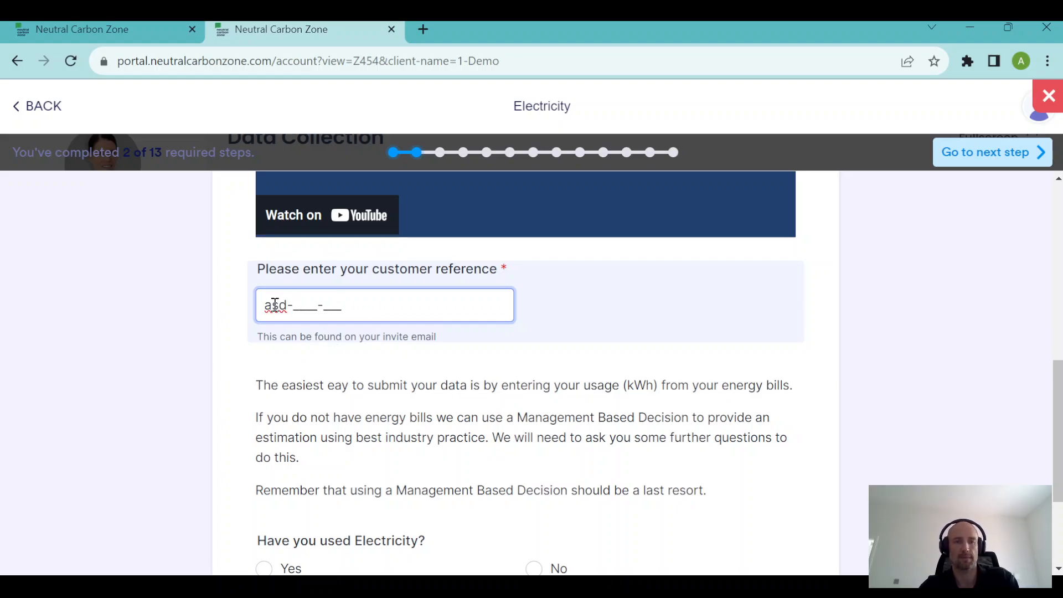
{"action": "type", "text": "1234-567"}
Step: Answer Yes to having used electricity, choose to provide usage data, and continue to the form's next page
{"action": "scroll", "coordinate": [533, 377], "scroll_direction": "down", "scroll_amount": 2}
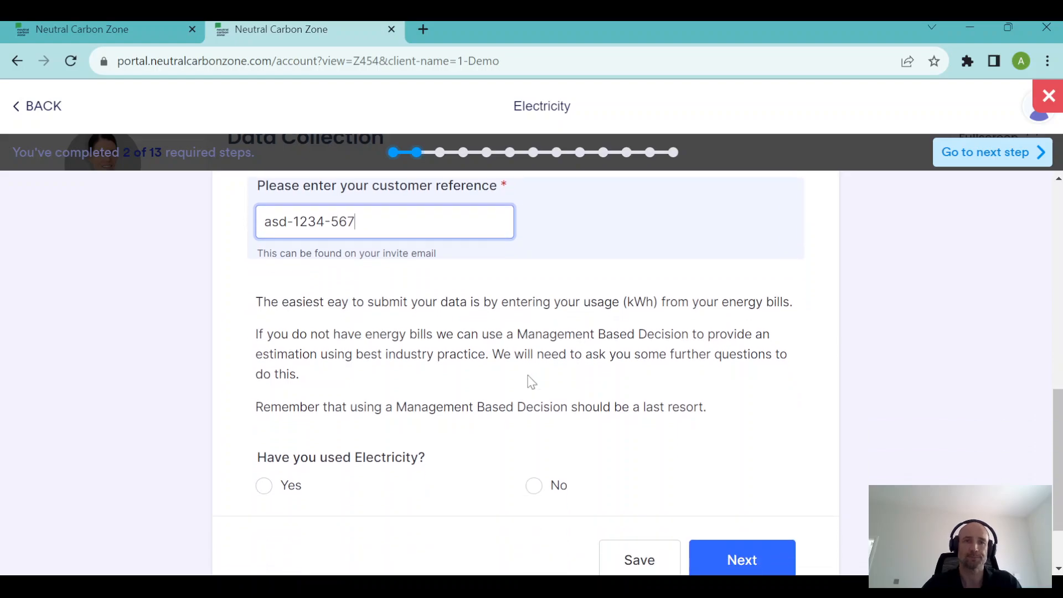
{"action": "scroll", "coordinate": [397, 382], "scroll_direction": "down", "scroll_amount": 2}
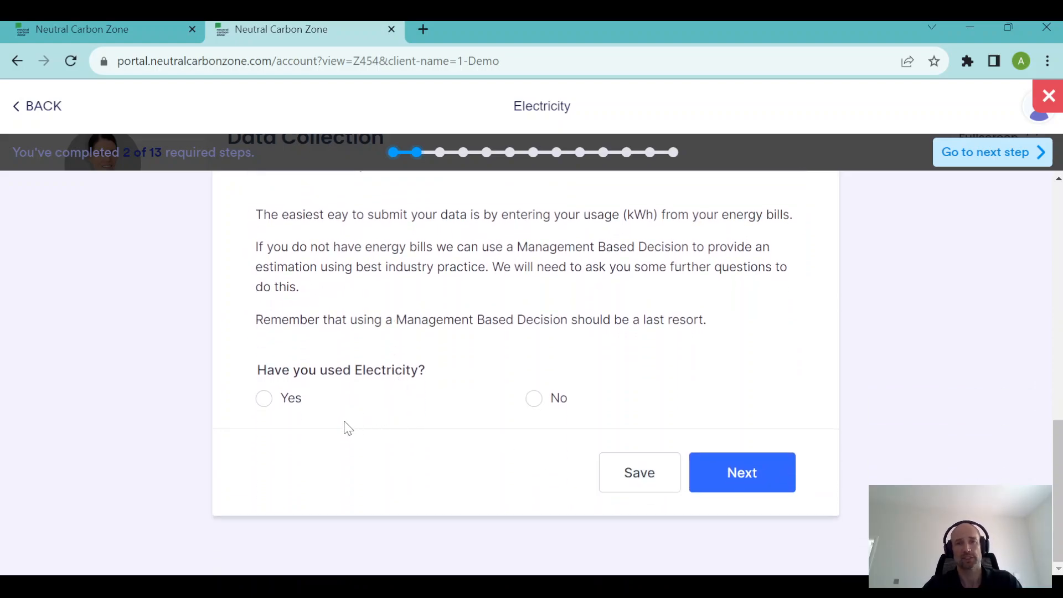
{"action": "left_click", "coordinate": [267, 401]}
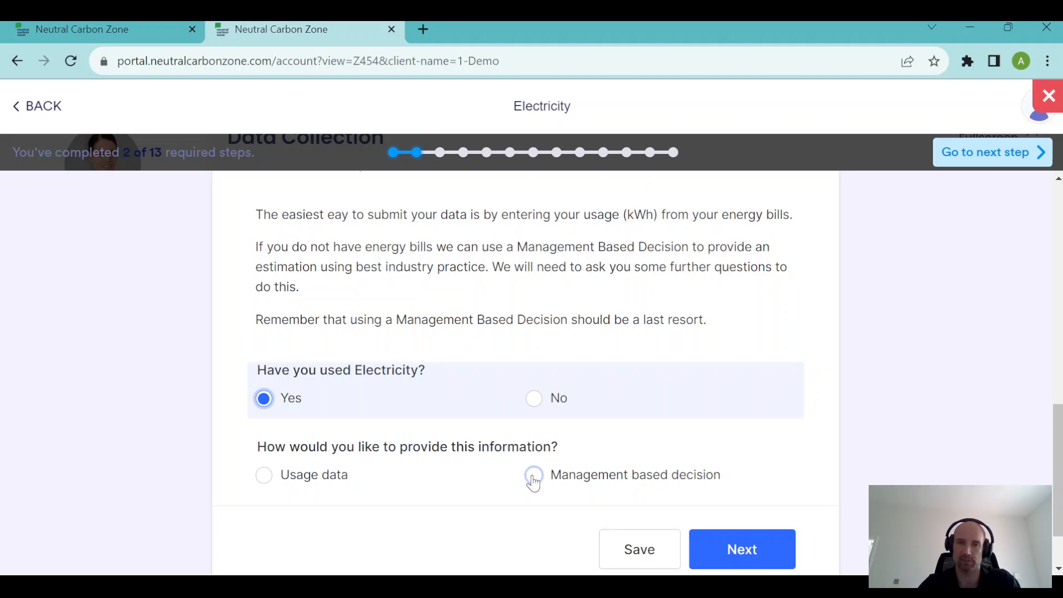
{"action": "left_click", "coordinate": [268, 479]}
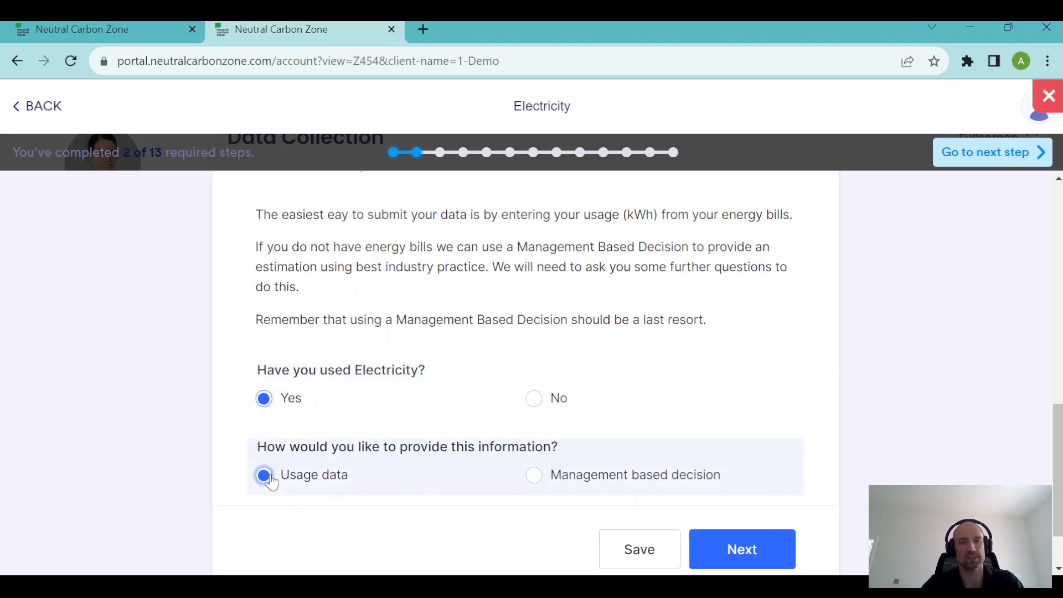
{"action": "scroll", "coordinate": [415, 406], "scroll_direction": "down", "scroll_amount": 2}
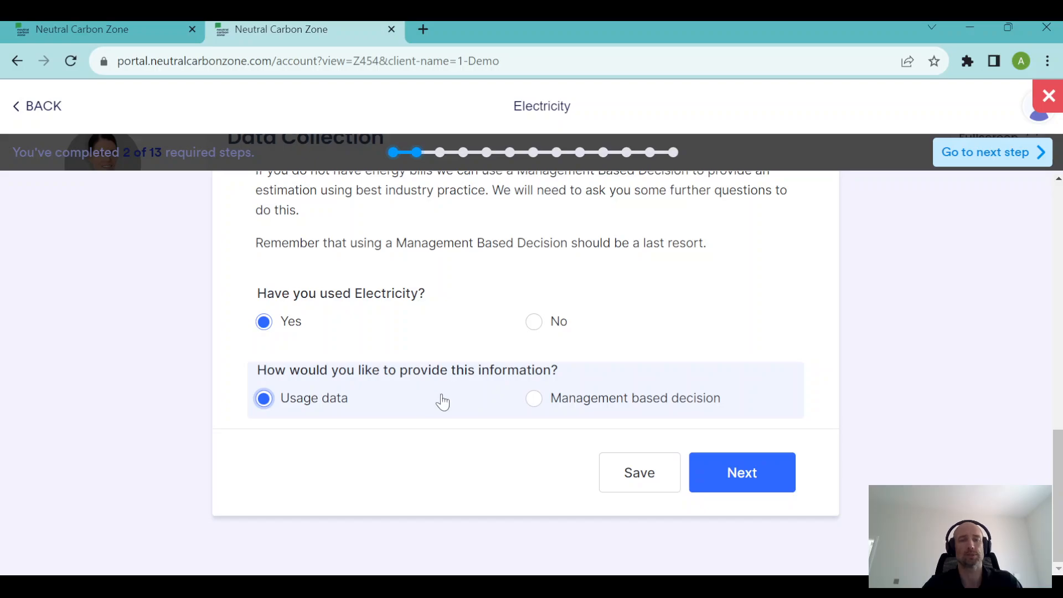
{"action": "left_click", "coordinate": [741, 475]}
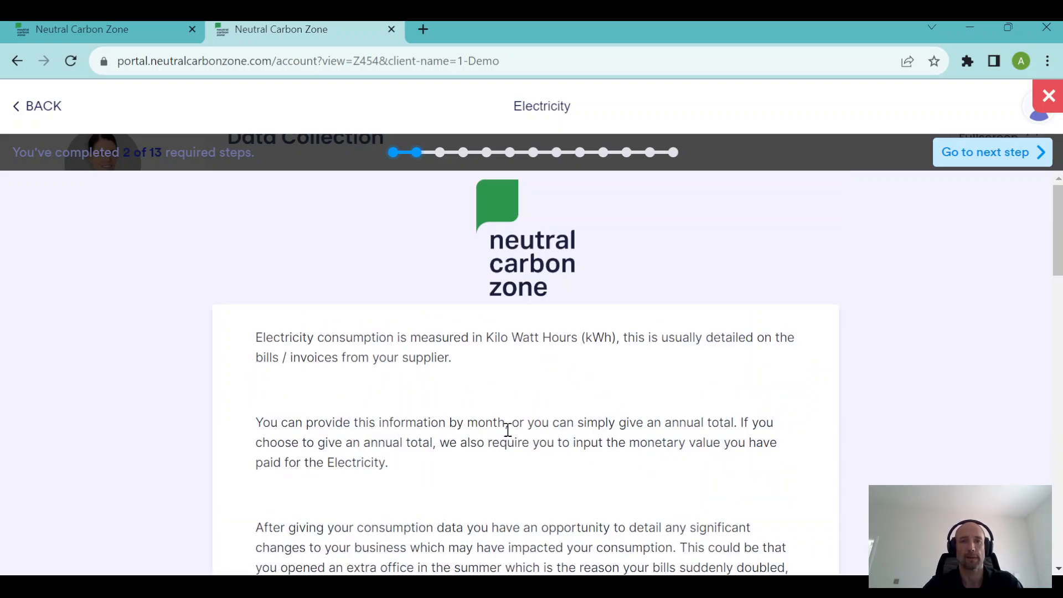
Step: Choose single-month data entry, select January, and set the single month total to 1235 kWh
{"action": "scroll", "coordinate": [440, 408], "scroll_direction": "down", "scroll_amount": 10}
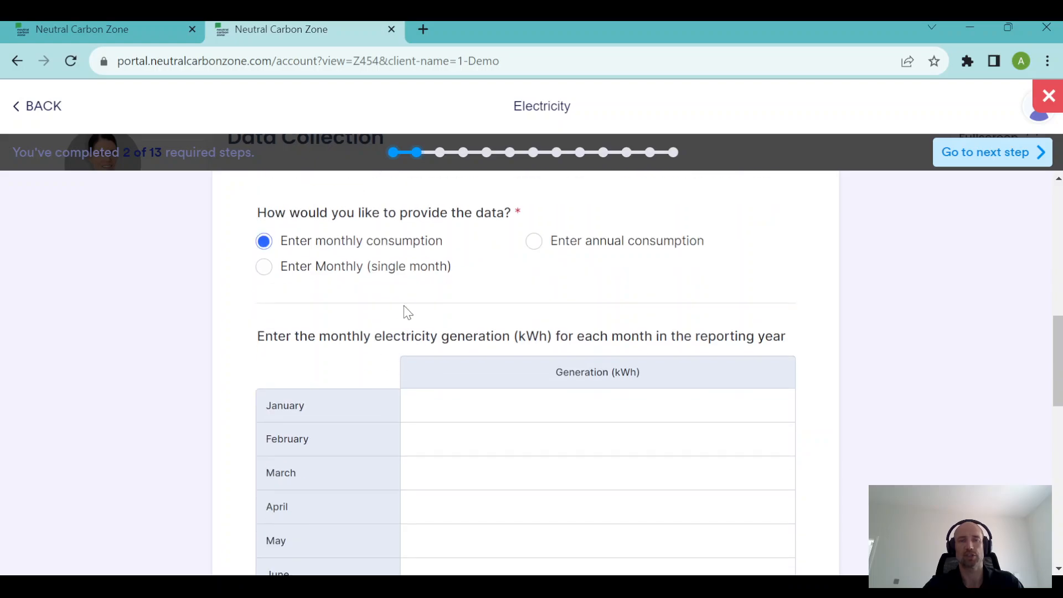
{"action": "scroll", "coordinate": [407, 313], "scroll_direction": "up", "scroll_amount": 2}
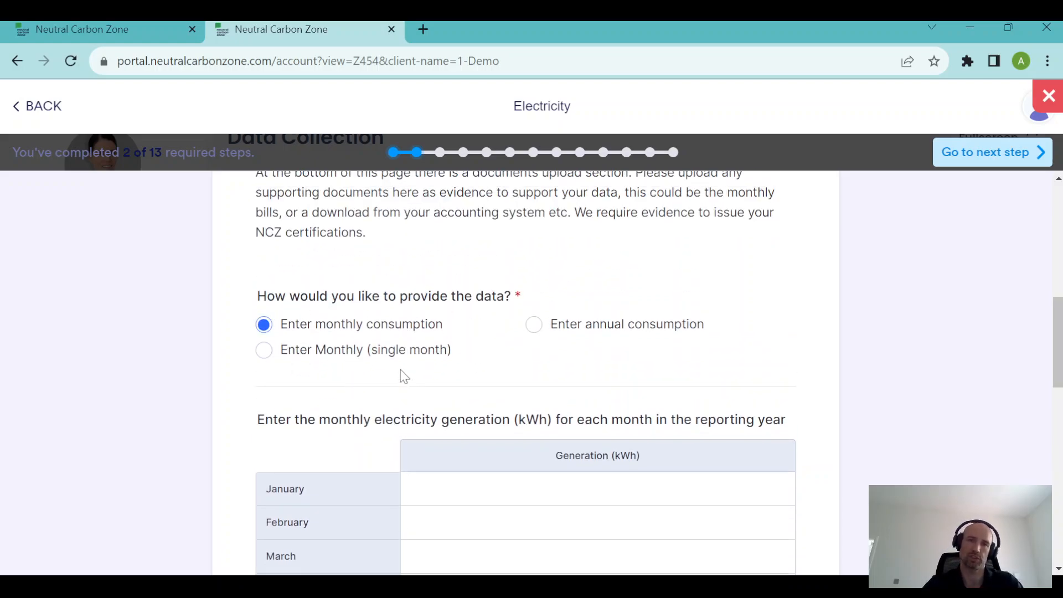
{"action": "left_click", "coordinate": [303, 351]}
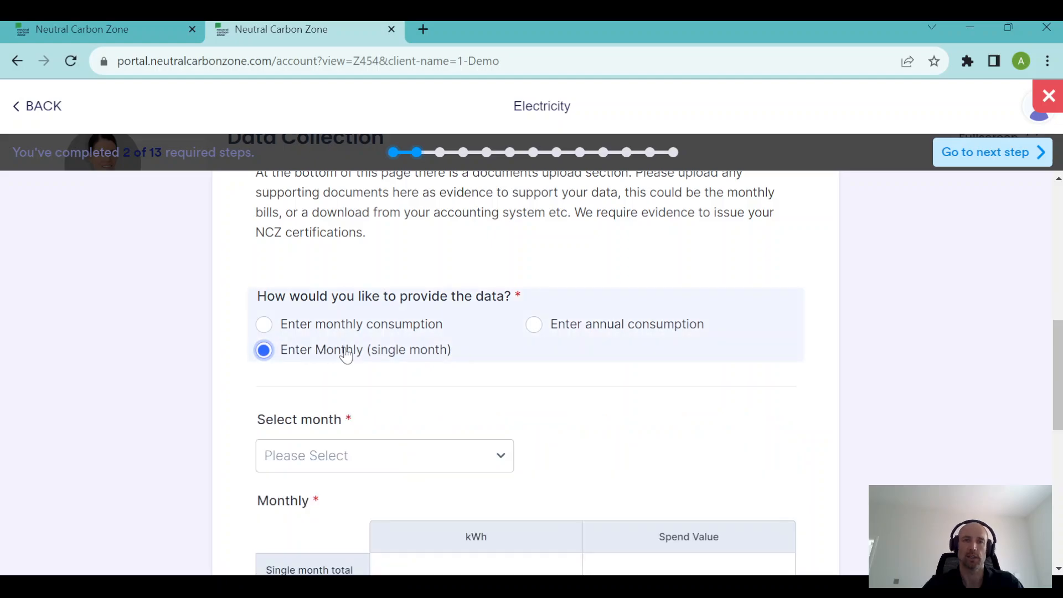
{"action": "scroll", "coordinate": [388, 366], "scroll_direction": "down", "scroll_amount": 3}
{"action": "left_click", "coordinate": [389, 288]}
{"action": "left_click", "coordinate": [374, 331]}
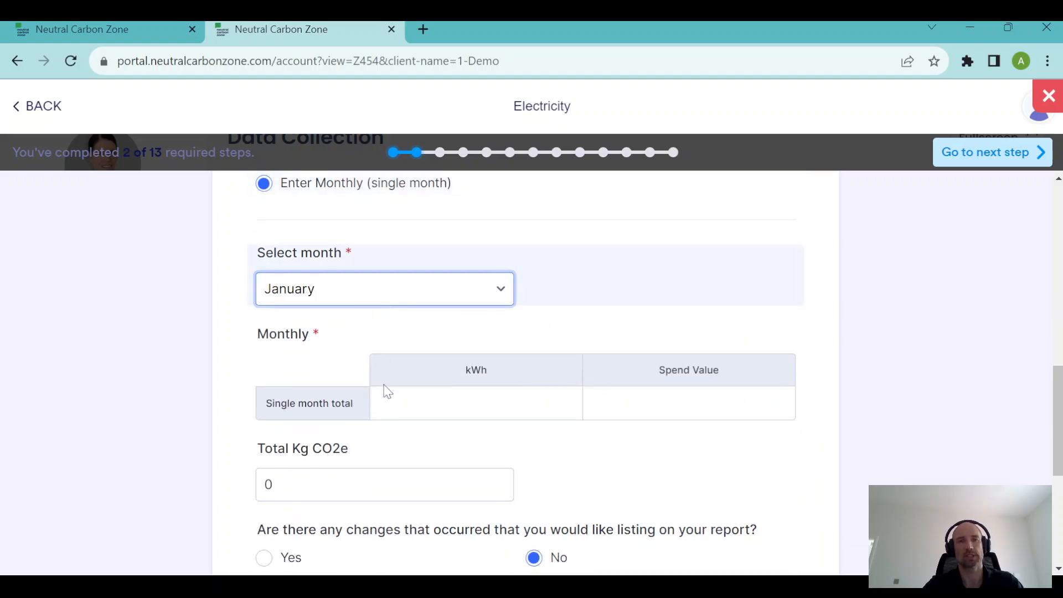
{"action": "left_click", "coordinate": [403, 397]}
{"action": "type", "text": "1234"}
Step: Switch the way of providing the electricity data back to monthly consumption
{"action": "scroll", "coordinate": [439, 392], "scroll_direction": "up", "scroll_amount": 3}
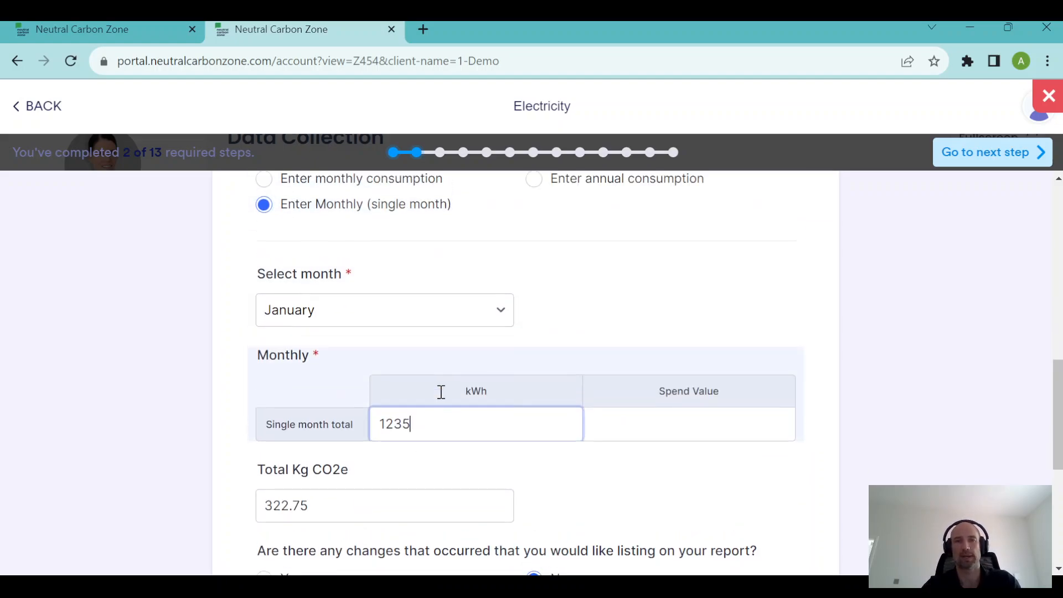
{"action": "left_click", "coordinate": [304, 328]}
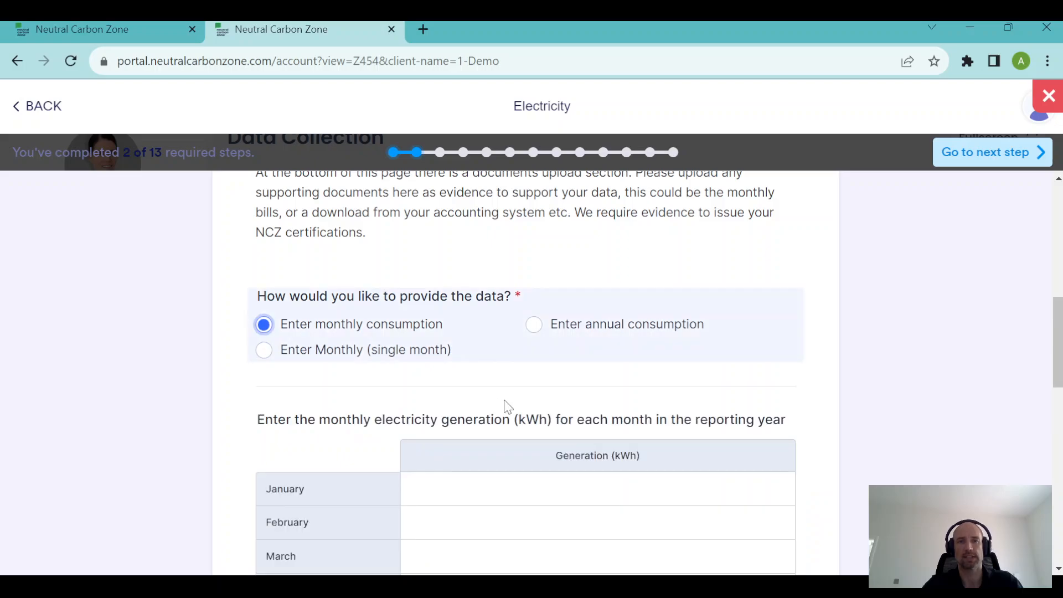
Step: Choose annual consumption as the way of providing the electricity data
{"action": "scroll", "coordinate": [403, 400], "scroll_direction": "down", "scroll_amount": 7}
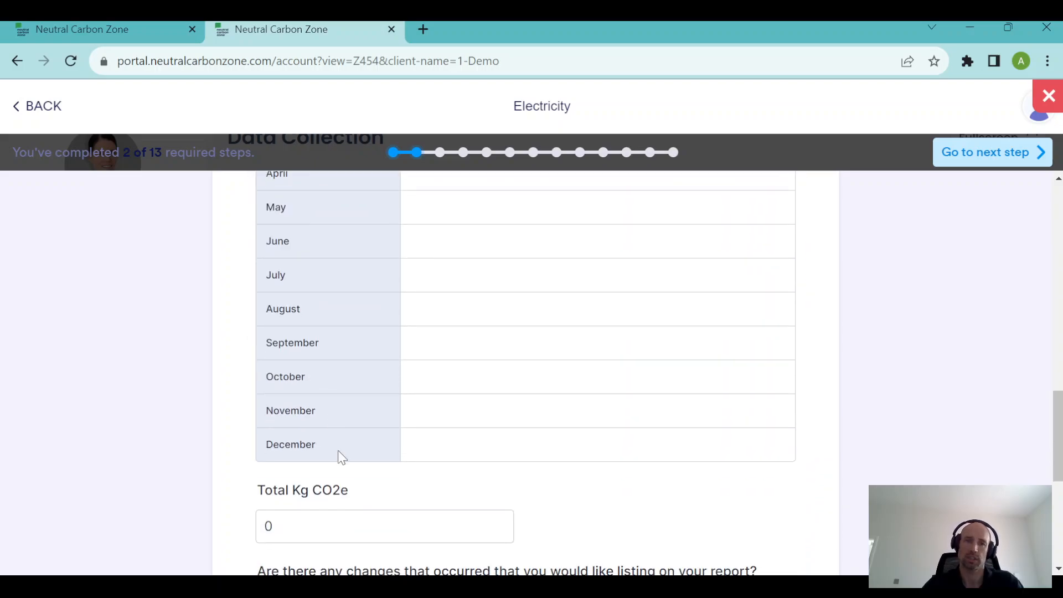
{"action": "scroll", "coordinate": [369, 390], "scroll_direction": "up", "scroll_amount": 7}
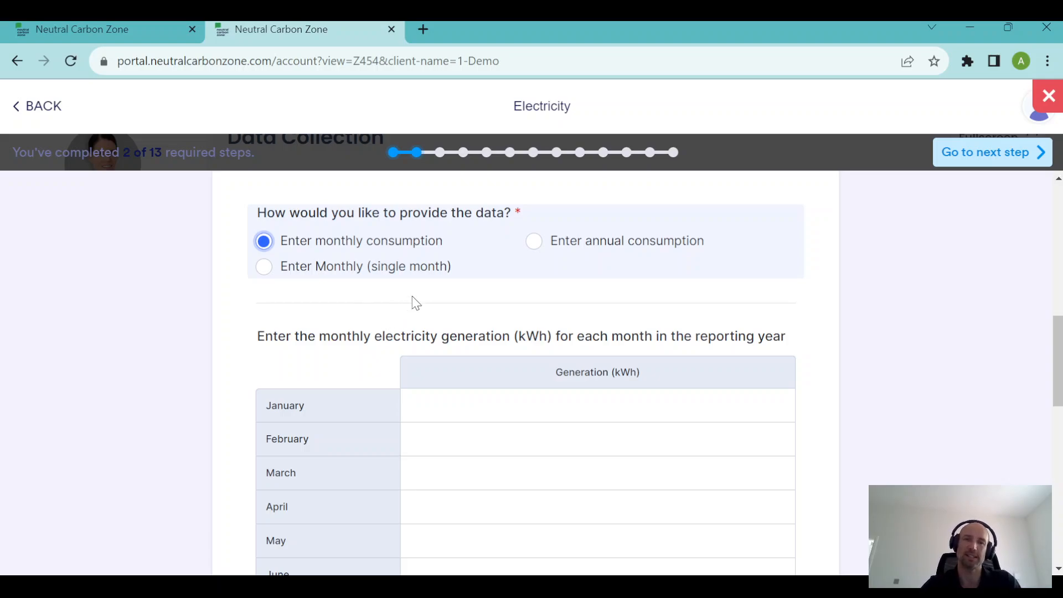
{"action": "scroll", "coordinate": [474, 326], "scroll_direction": "up", "scroll_amount": 2}
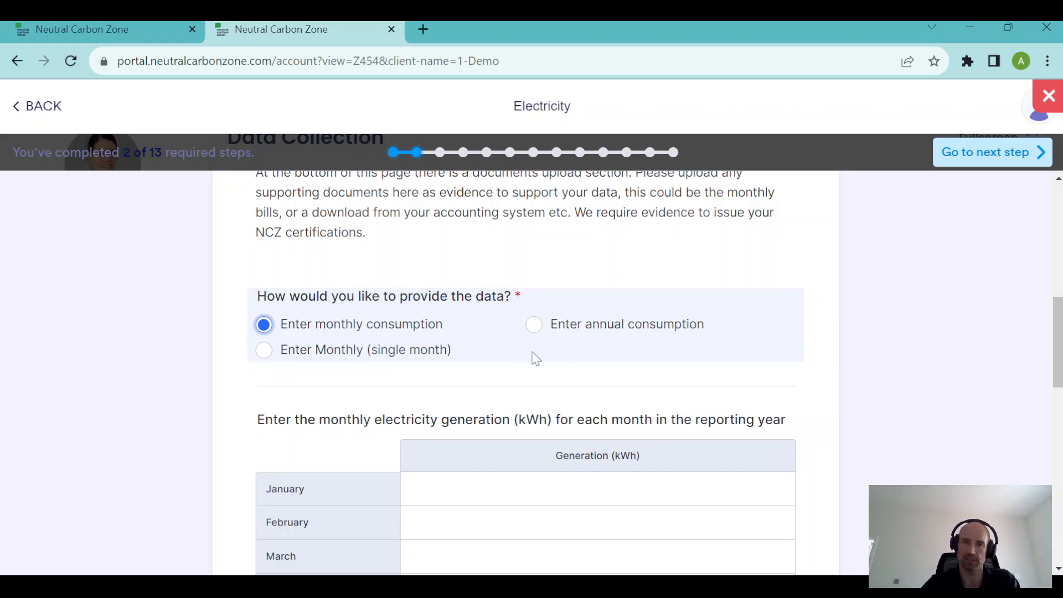
{"action": "left_click", "coordinate": [534, 327]}
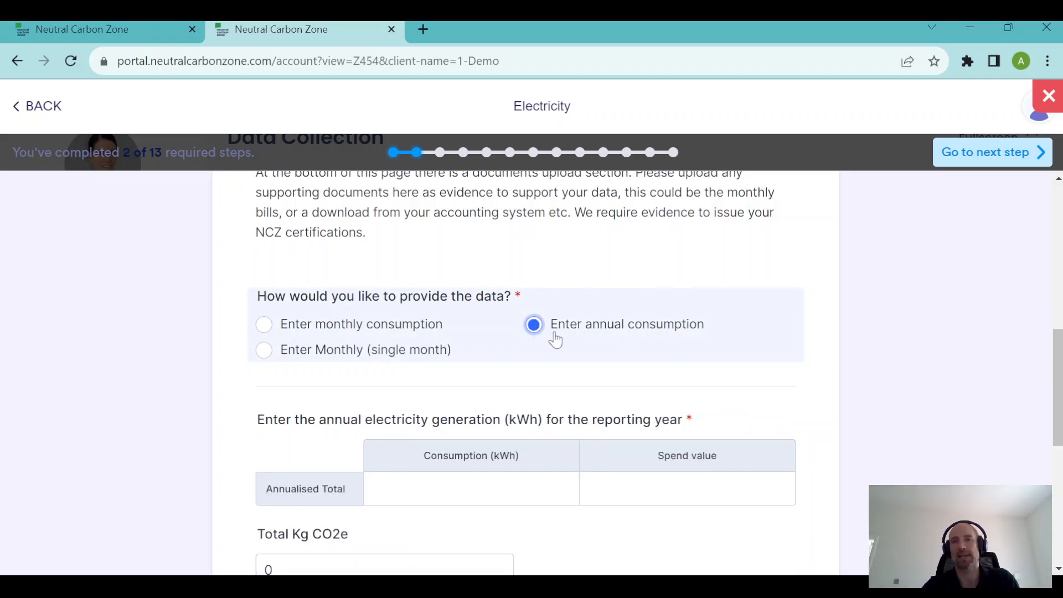
Step: Fill in the annualised electricity total with a consumption of 1234 kWh and a spend value of 12345
{"action": "left_click", "coordinate": [456, 491]}
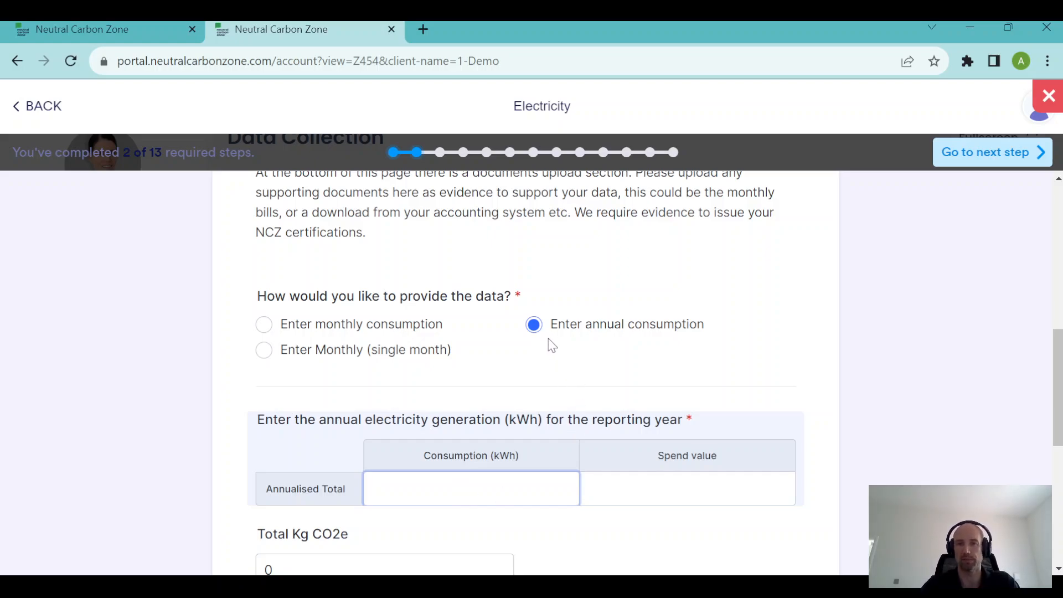
{"action": "scroll", "coordinate": [518, 368], "scroll_direction": "down", "scroll_amount": 6}
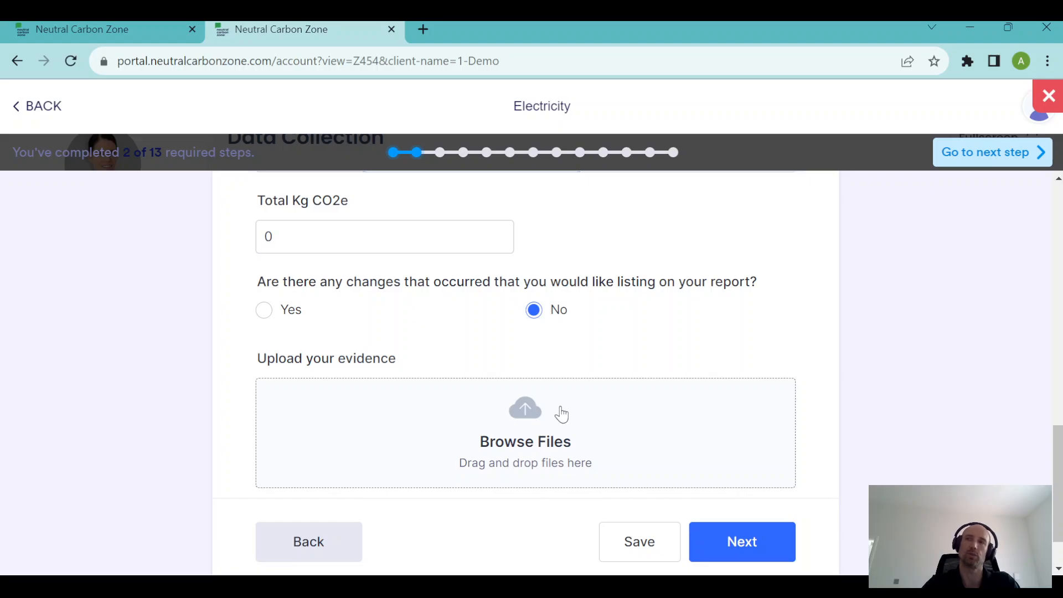
{"action": "left_click", "coordinate": [532, 309]}
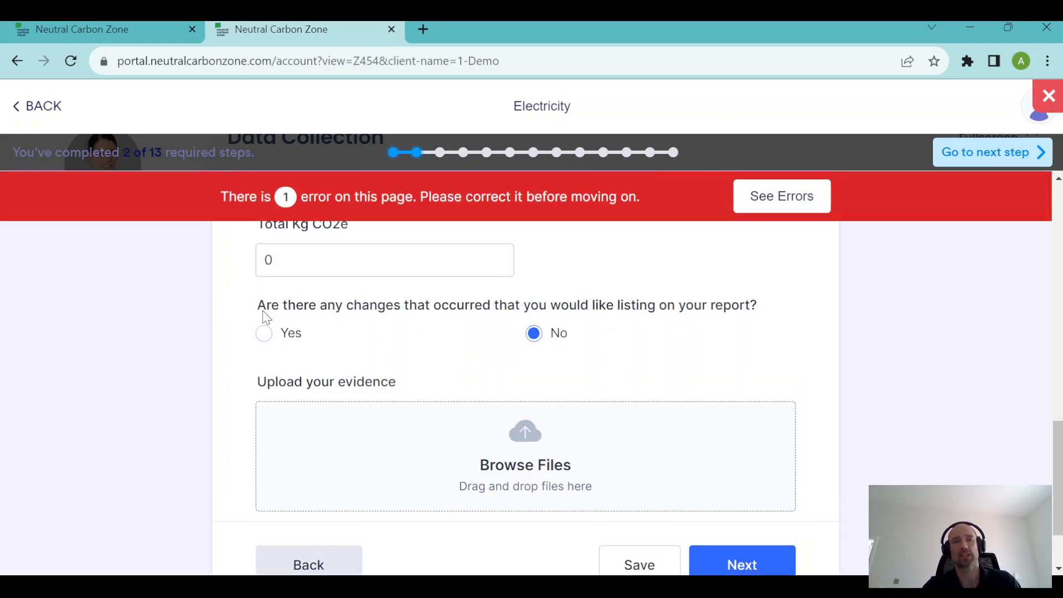
{"action": "scroll", "coordinate": [443, 353], "scroll_direction": "up", "scroll_amount": 5}
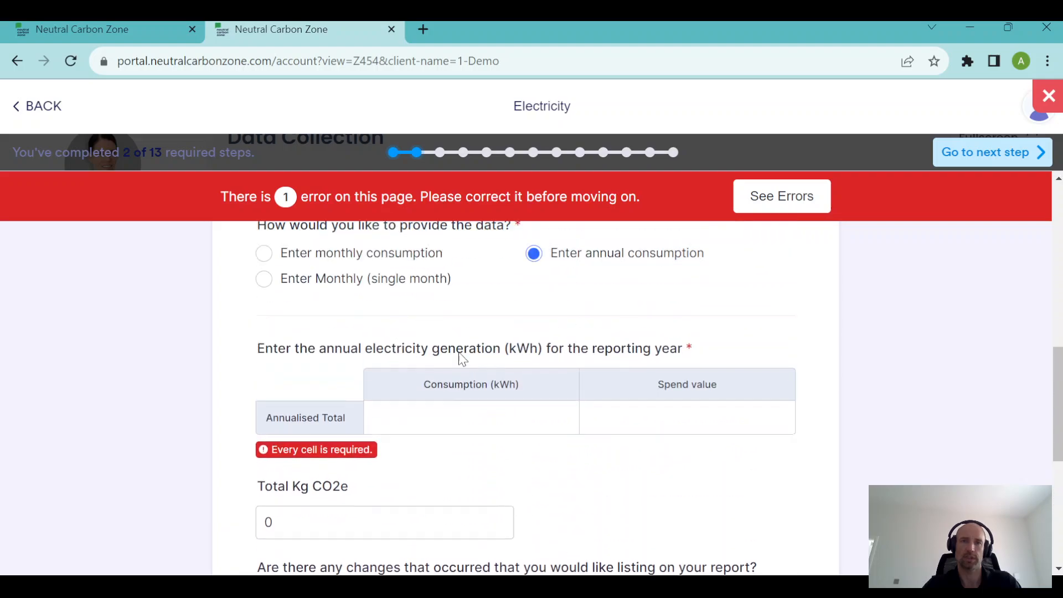
{"action": "scroll", "coordinate": [463, 360], "scroll_direction": "down", "scroll_amount": 2}
{"action": "left_click", "coordinate": [476, 336]}
{"action": "type", "text": "1234"}
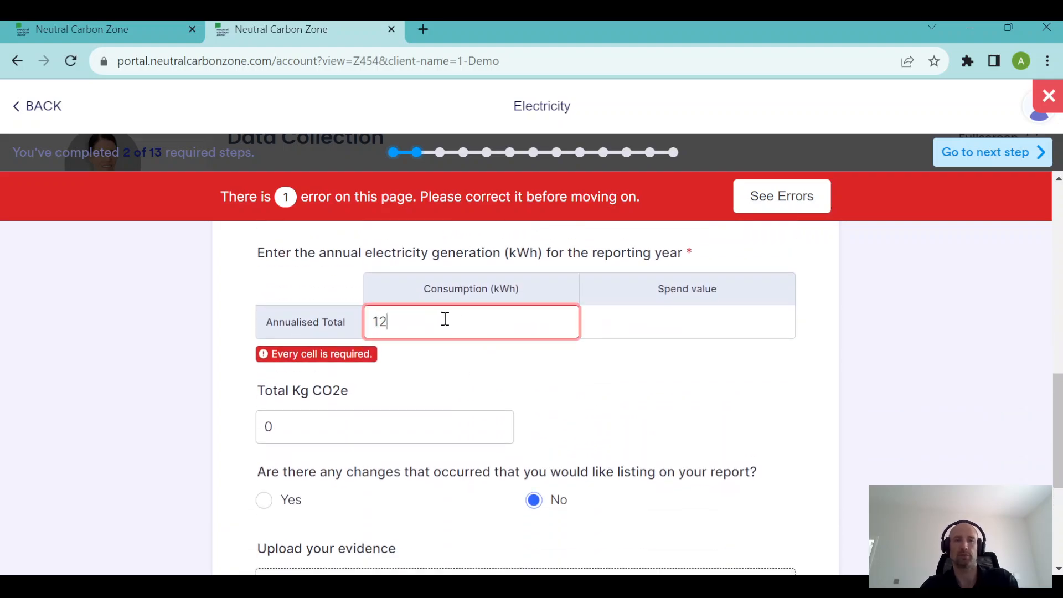
{"action": "left_click", "coordinate": [613, 316]}
{"action": "type", "text": "12345"}
Step: Answer Yes to having changes to list on the report and add a second date and milestone row
{"action": "scroll", "coordinate": [570, 357], "scroll_direction": "down", "scroll_amount": 4}
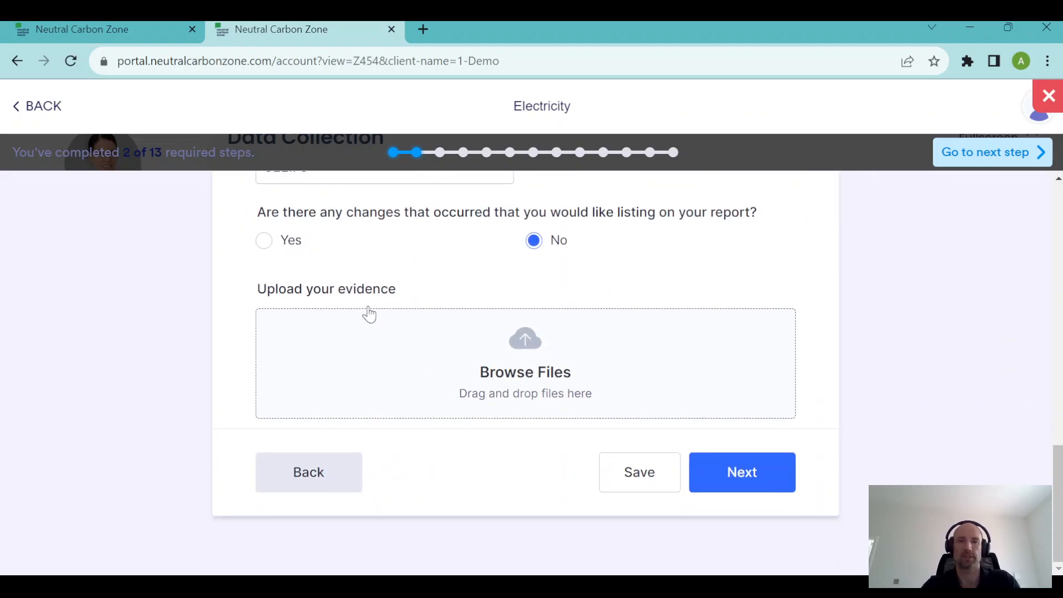
{"action": "left_click", "coordinate": [264, 240]}
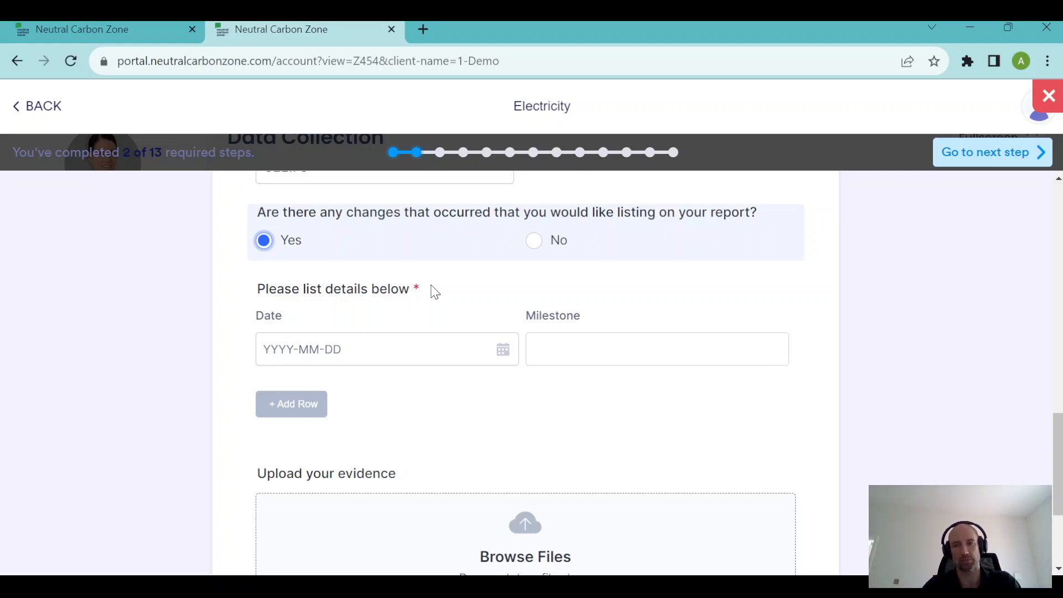
{"action": "left_click", "coordinate": [343, 349]}
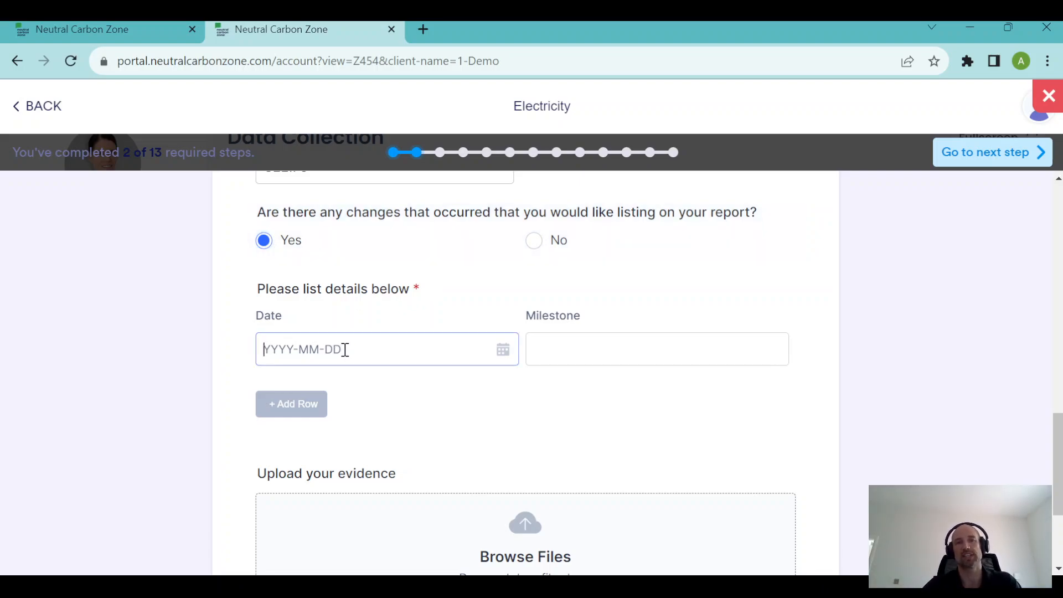
{"action": "left_click", "coordinate": [552, 349]}
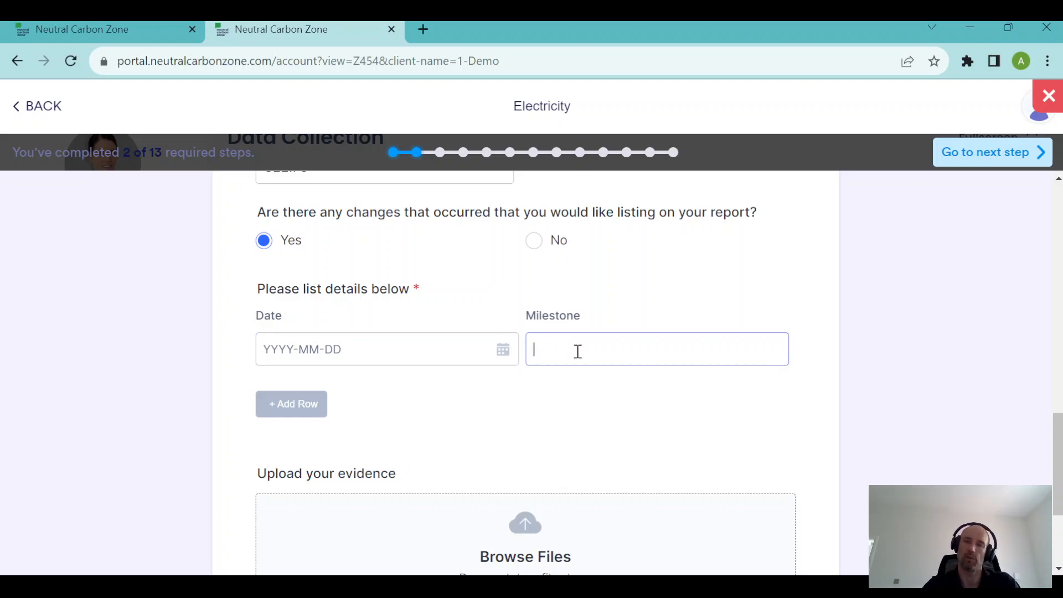
{"action": "left_click", "coordinate": [543, 387]}
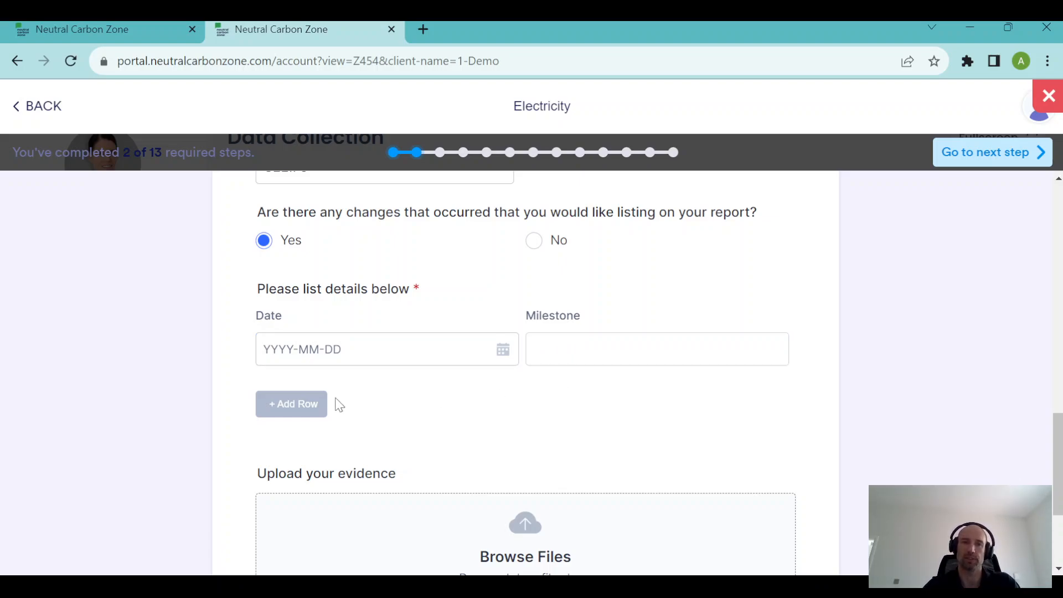
{"action": "left_click", "coordinate": [307, 405]}
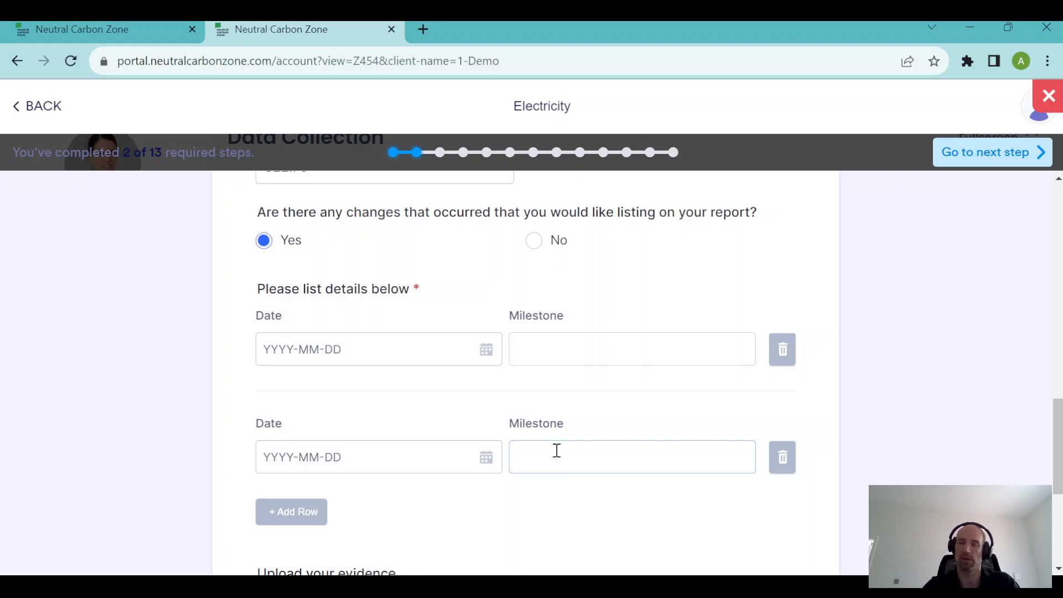
Step: Look over the rest of the Electricity form and return to the NCZ Data Collection overview
{"action": "scroll", "coordinate": [533, 396], "scroll_direction": "down", "scroll_amount": 5}
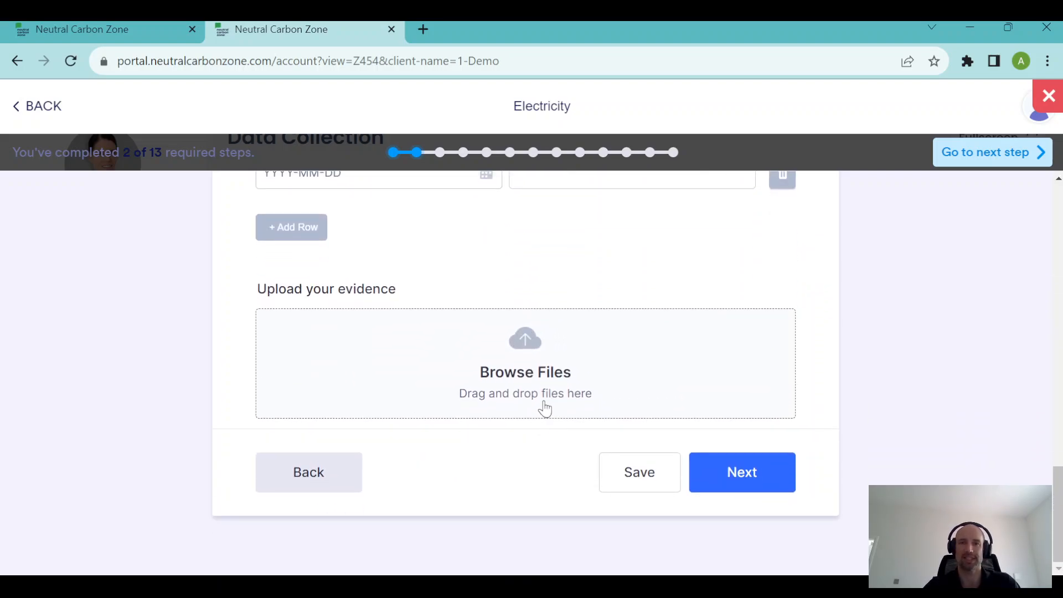
{"action": "scroll", "coordinate": [546, 409], "scroll_direction": "up", "scroll_amount": 10}
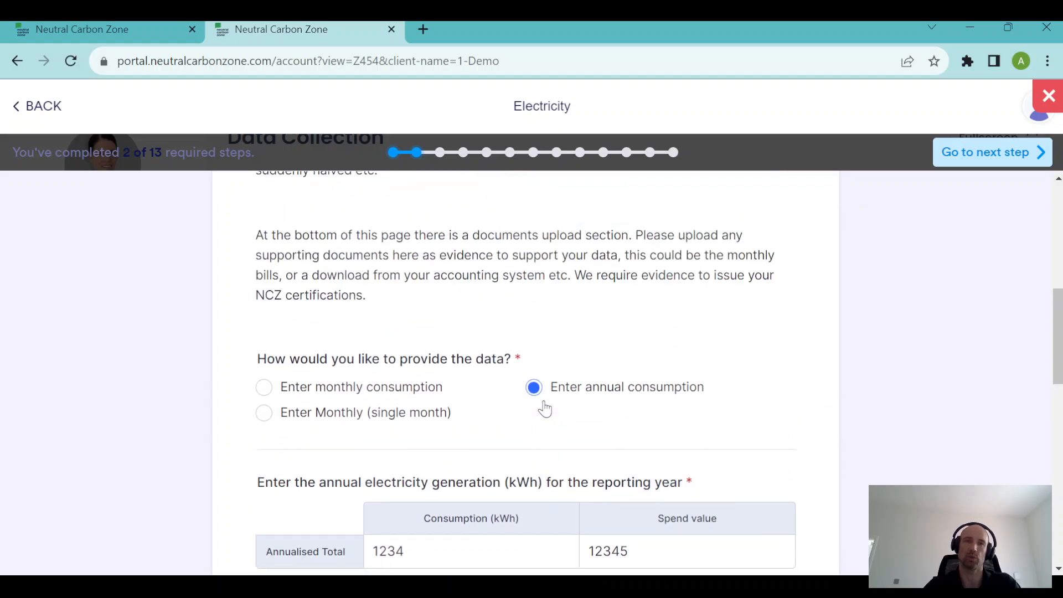
{"action": "scroll", "coordinate": [545, 408], "scroll_direction": "up", "scroll_amount": 7}
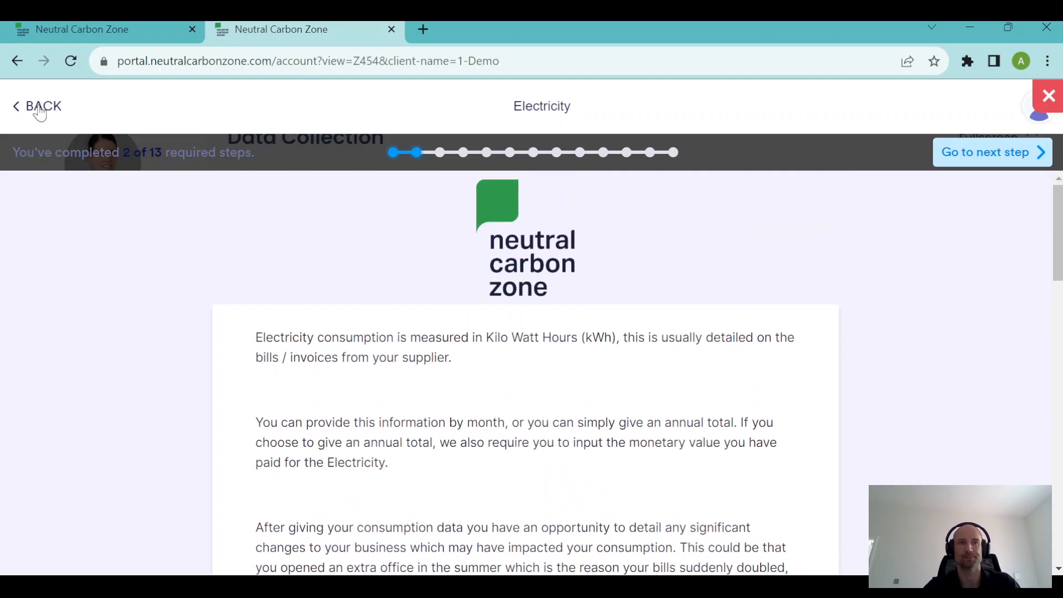
{"action": "left_click", "coordinate": [40, 108]}
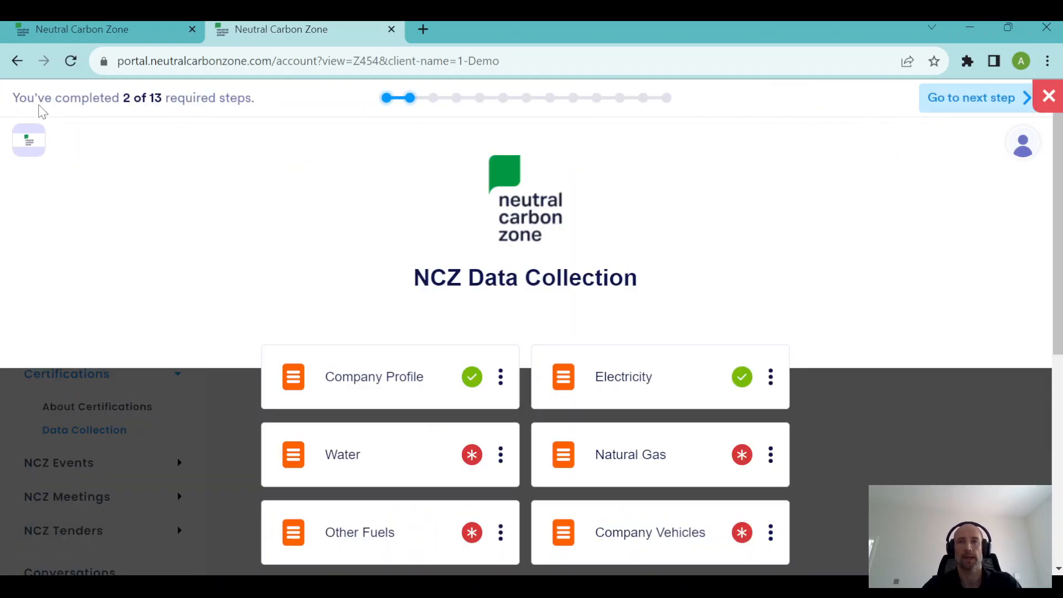
Step: Look through the list of data collection forms down to Upstream Deliveries and exit the fullscreen view
{"action": "scroll", "coordinate": [557, 334], "scroll_direction": "down", "scroll_amount": 3}
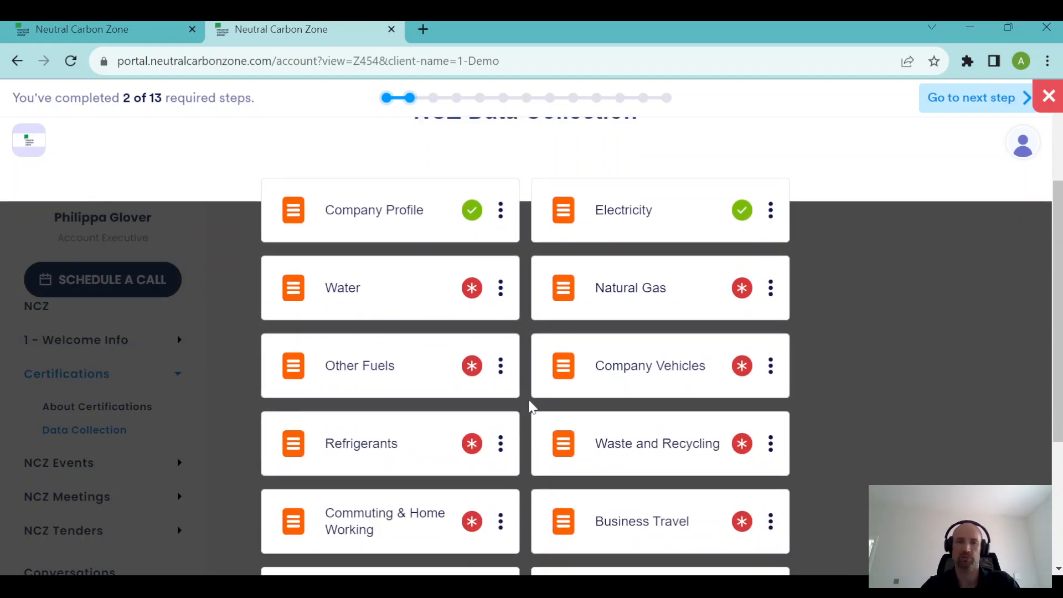
{"action": "scroll", "coordinate": [487, 442], "scroll_direction": "down", "scroll_amount": 4}
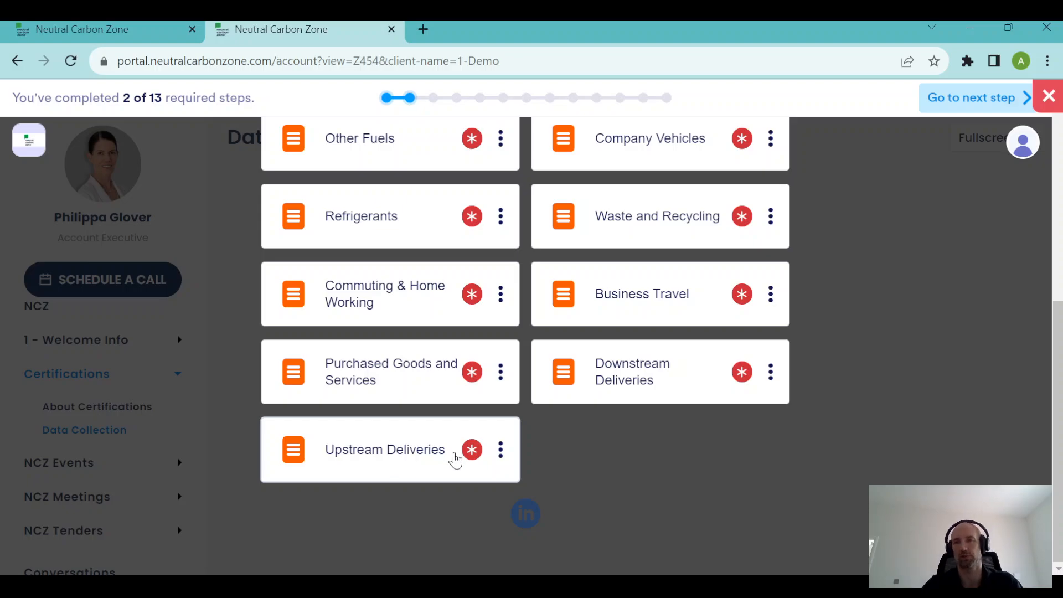
{"action": "scroll", "coordinate": [612, 415], "scroll_direction": "up", "scroll_amount": 6}
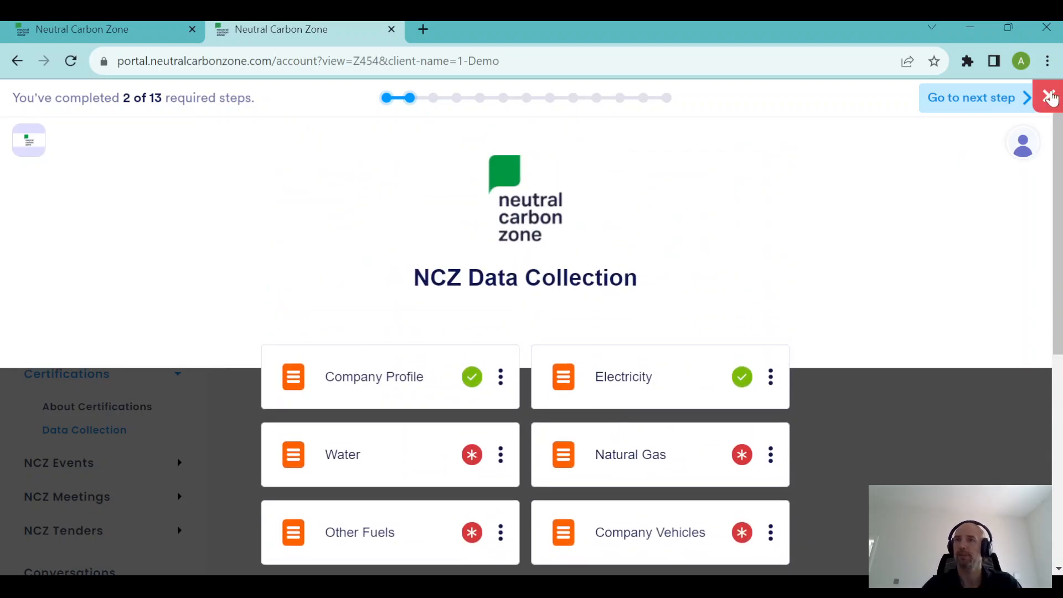
{"action": "left_click", "coordinate": [1048, 97]}
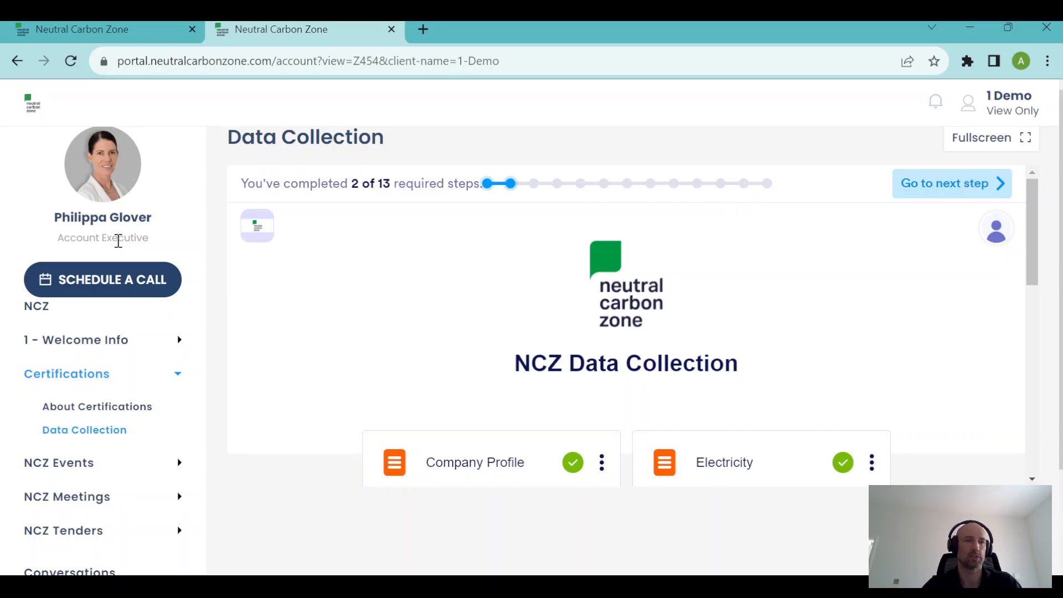
Step: Collapse the Certifications section and open the portal's NCZ page
{"action": "left_click", "coordinate": [178, 375]}
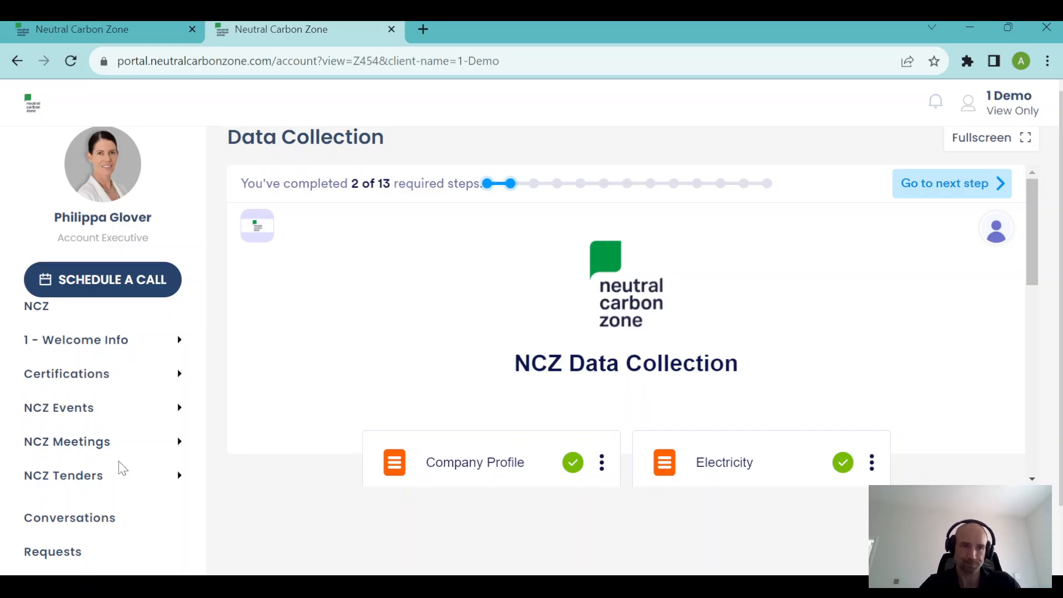
{"action": "scroll", "coordinate": [122, 468], "scroll_direction": "down", "scroll_amount": 2}
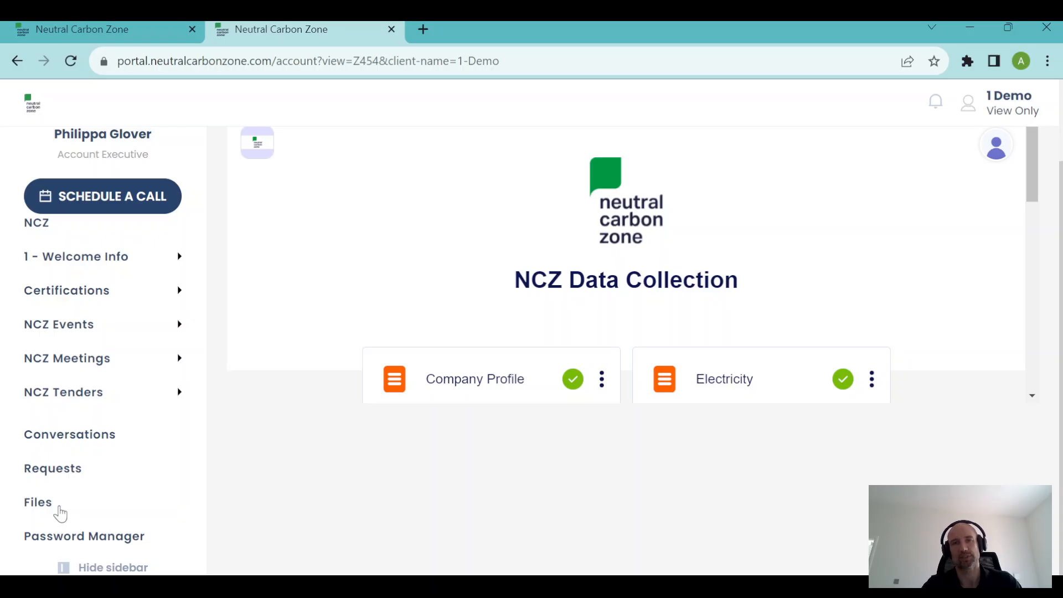
{"action": "scroll", "coordinate": [554, 416], "scroll_direction": "up", "scroll_amount": 3}
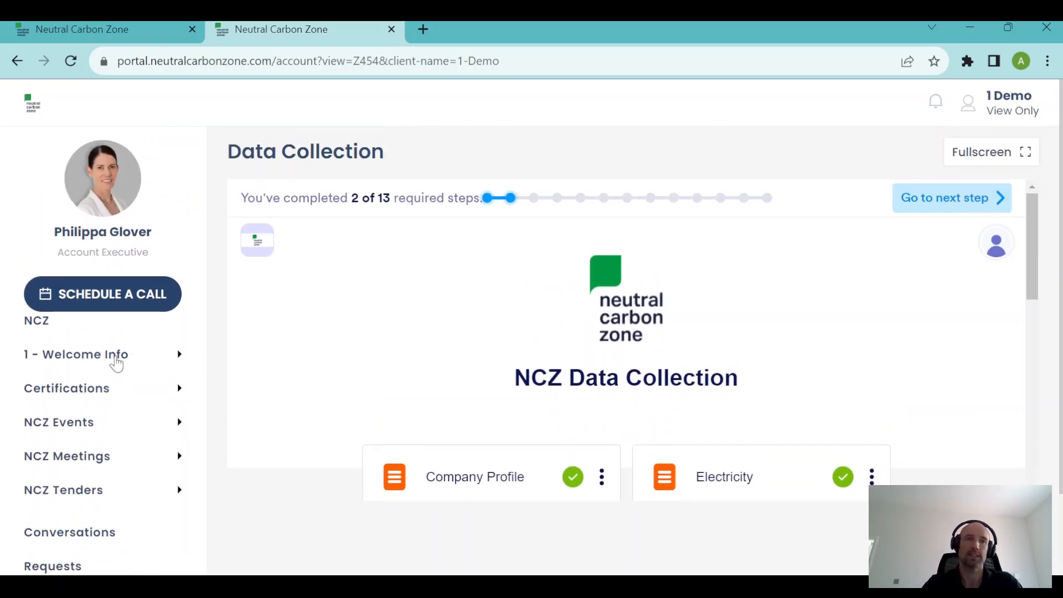
{"action": "left_click", "coordinate": [43, 325]}
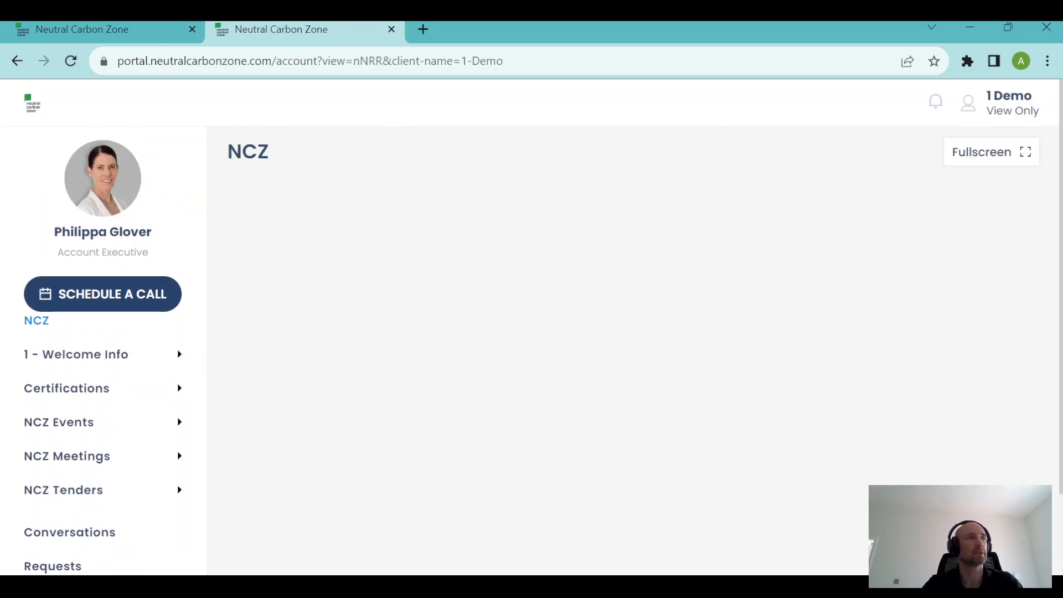